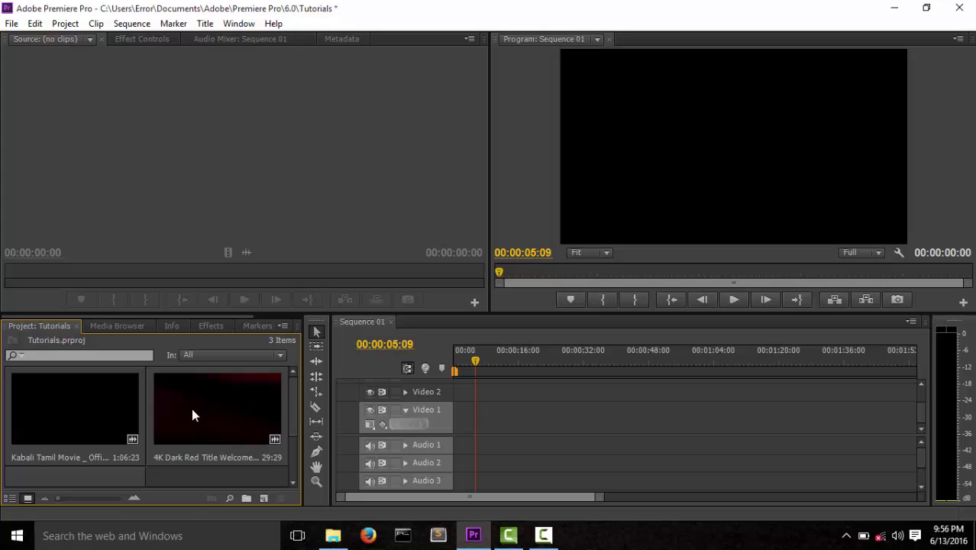
# Place the 4K Dark Red Title Welcome clip at the start of Video 1 and move the playhead to 00:00:05:19.
pyautogui.moveTo(191, 408); pyautogui.dragTo(386, 426)
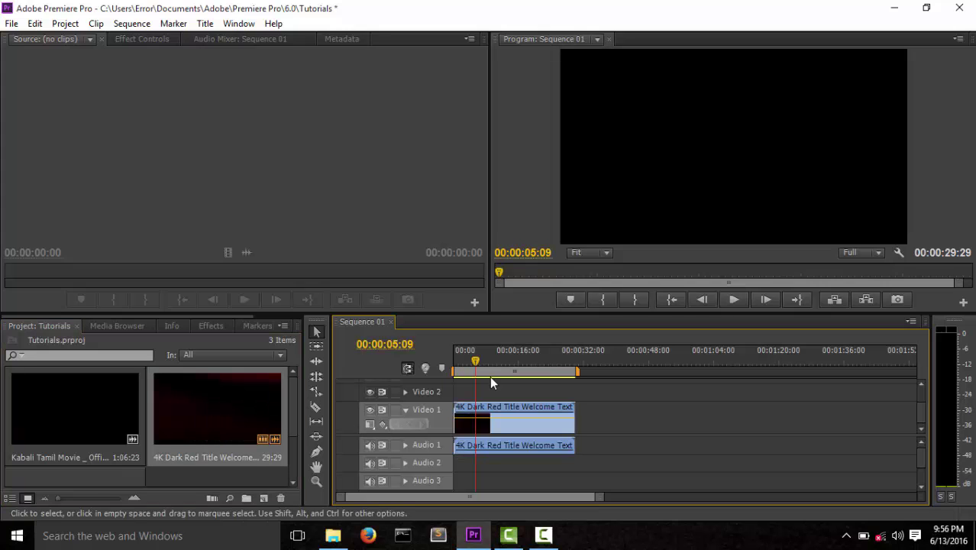
pyautogui.moveTo(475, 361)
pyautogui.mouseDown()
pyautogui.moveTo(495, 362)
pyautogui.moveTo(458, 370)
pyautogui.moveTo(479, 369)
pyautogui.mouseUp()
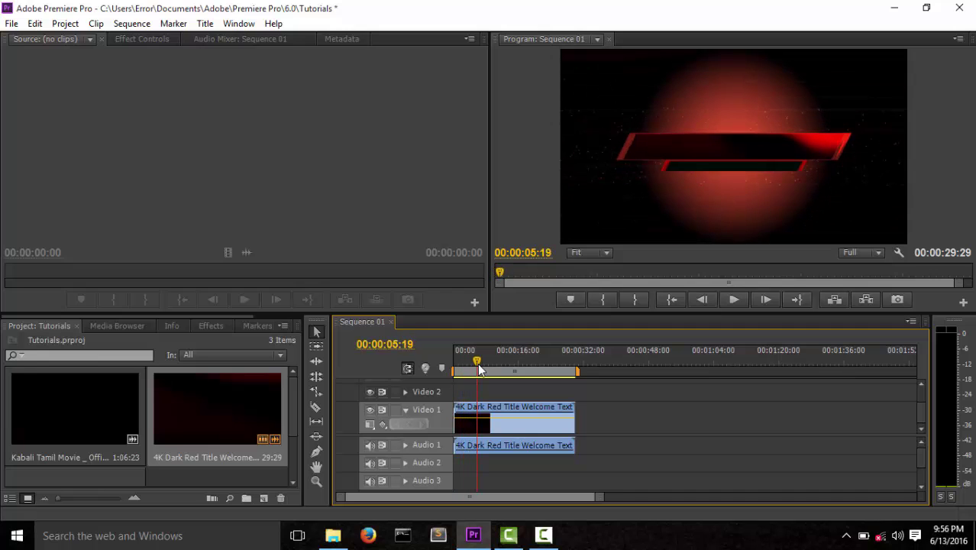
# Create a new default still title at 1280 by 720, using the person's first name in capitals as its name.
pyautogui.click(203, 24)
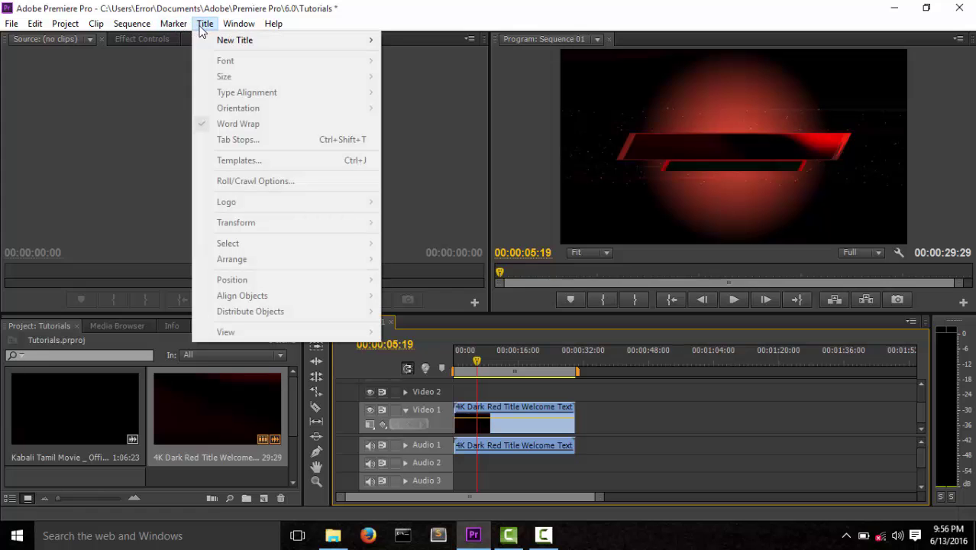
pyautogui.moveTo(213, 42)
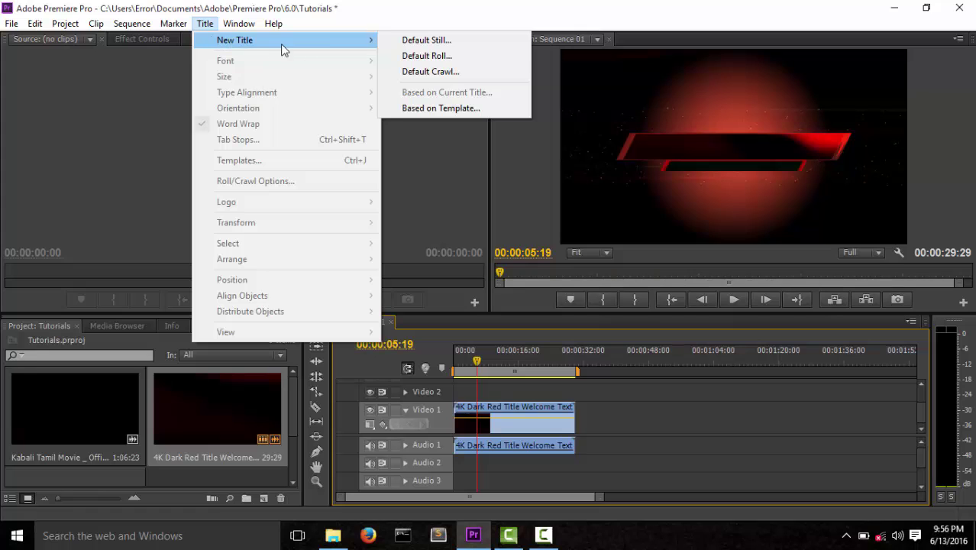
pyautogui.moveTo(355, 44)
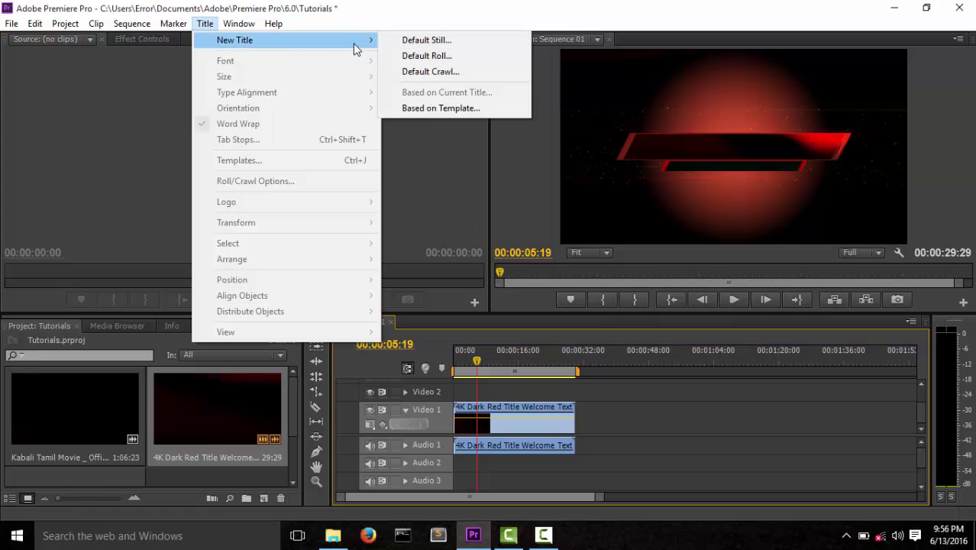
pyautogui.click(407, 45)
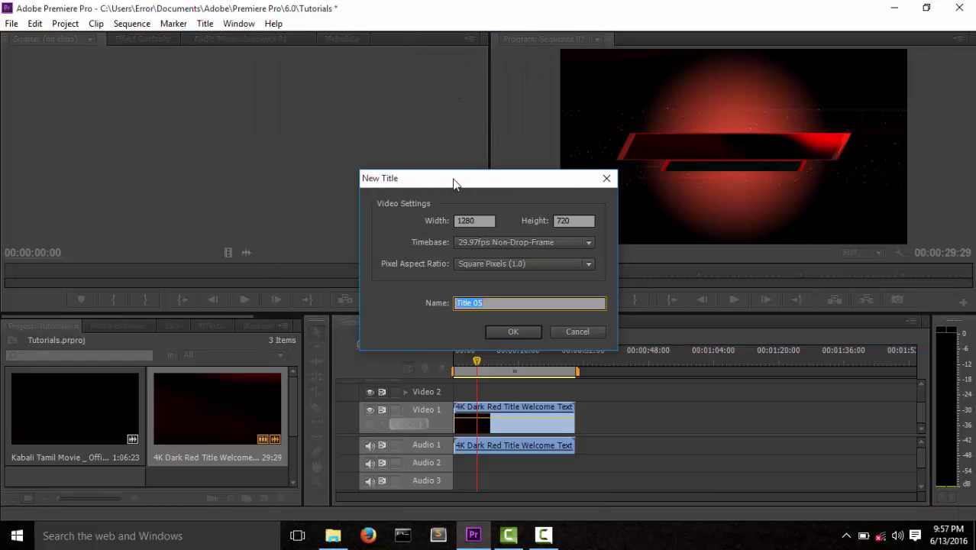
pyautogui.moveTo(435, 181); pyautogui.dragTo(469, 155)
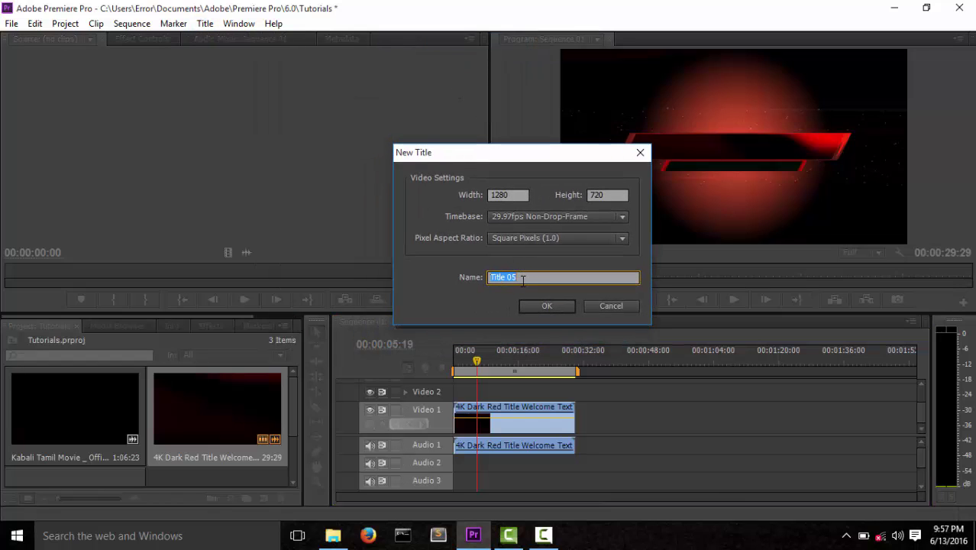
pyautogui.press('BackSpace')
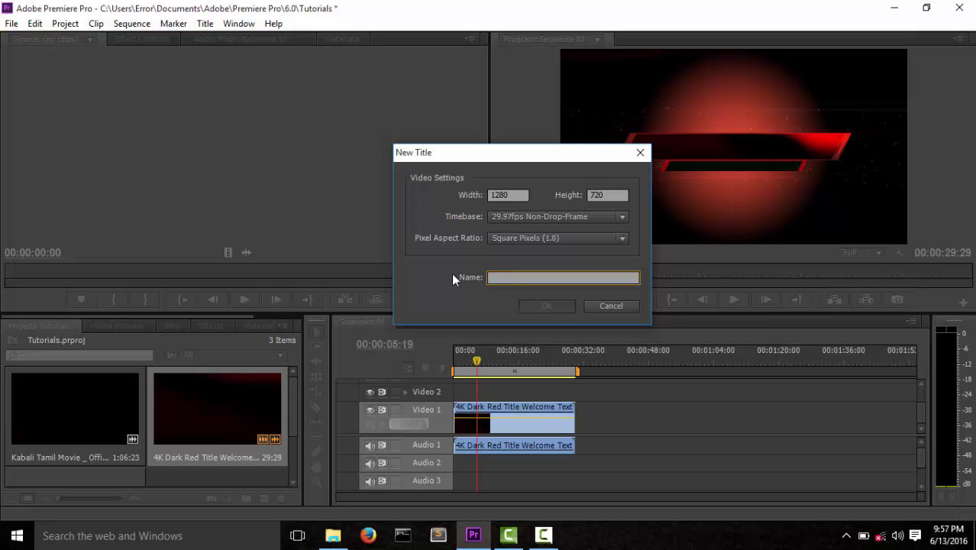
pyautogui.write('GANESH')
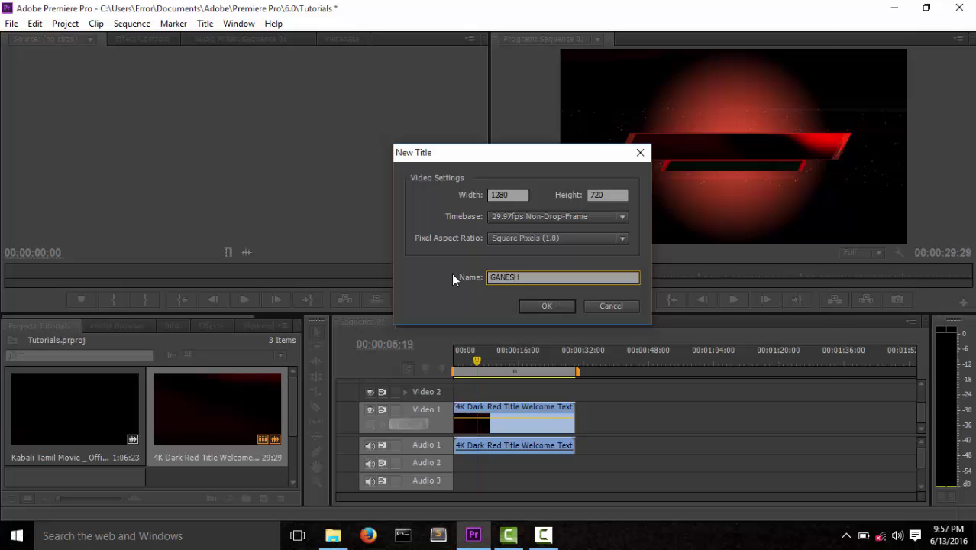
pyautogui.press('Return')
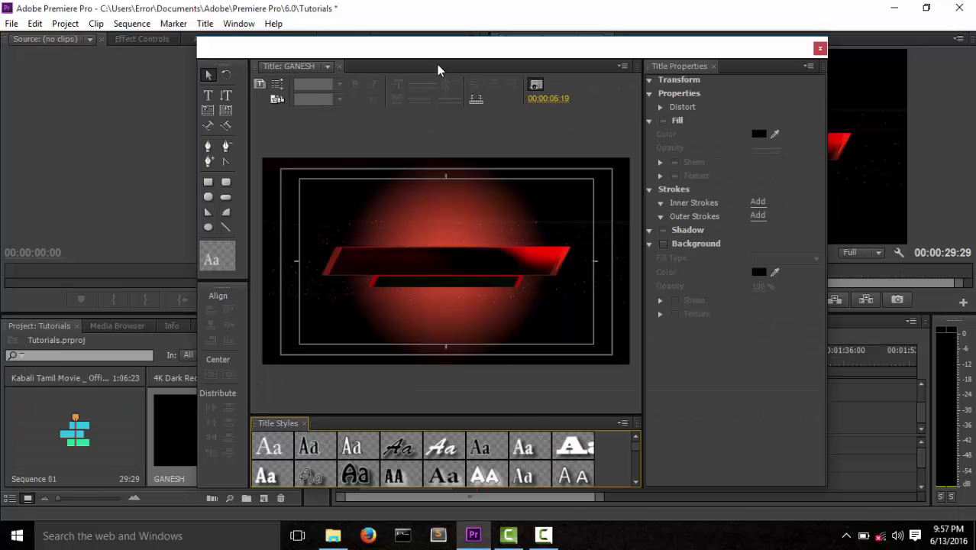
# Add a text line reading "@", a space and the person's first name in capitals, and position it on the larger red banner.
pyautogui.moveTo(424, 57); pyautogui.dragTo(451, 58)
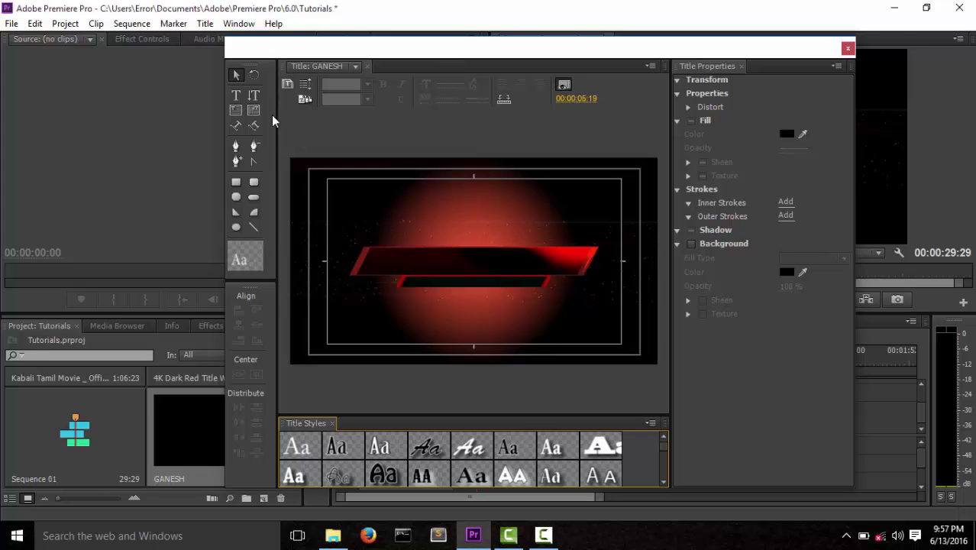
pyautogui.click(236, 96)
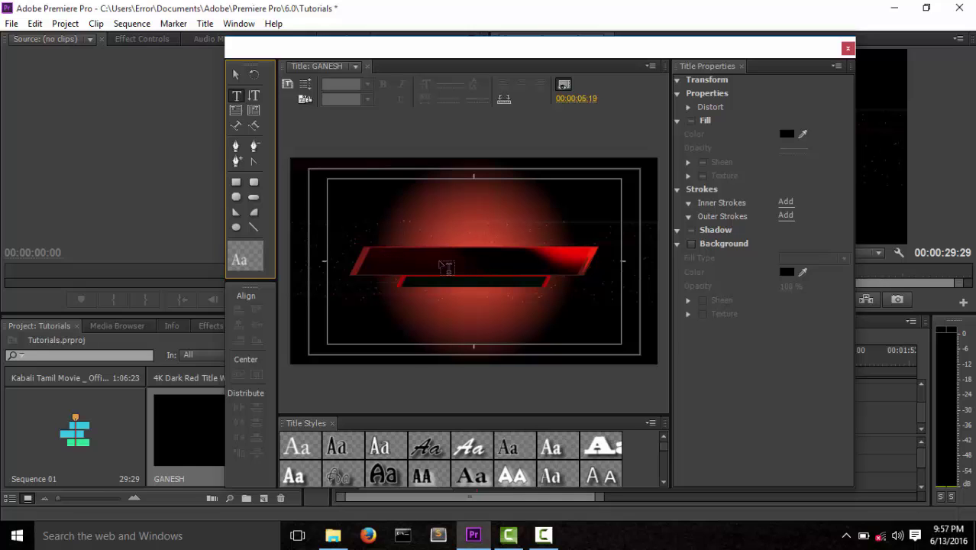
pyautogui.click(383, 261)
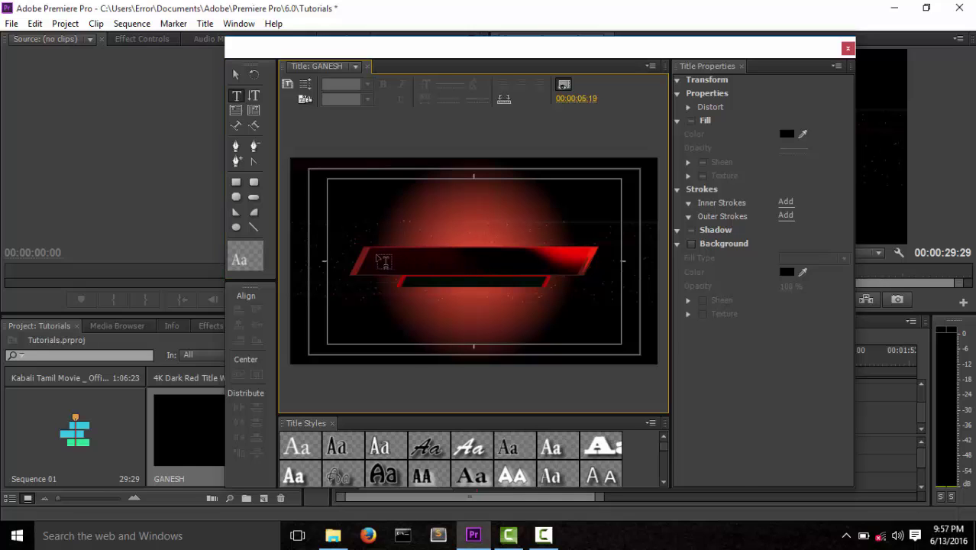
pyautogui.click(382, 260)
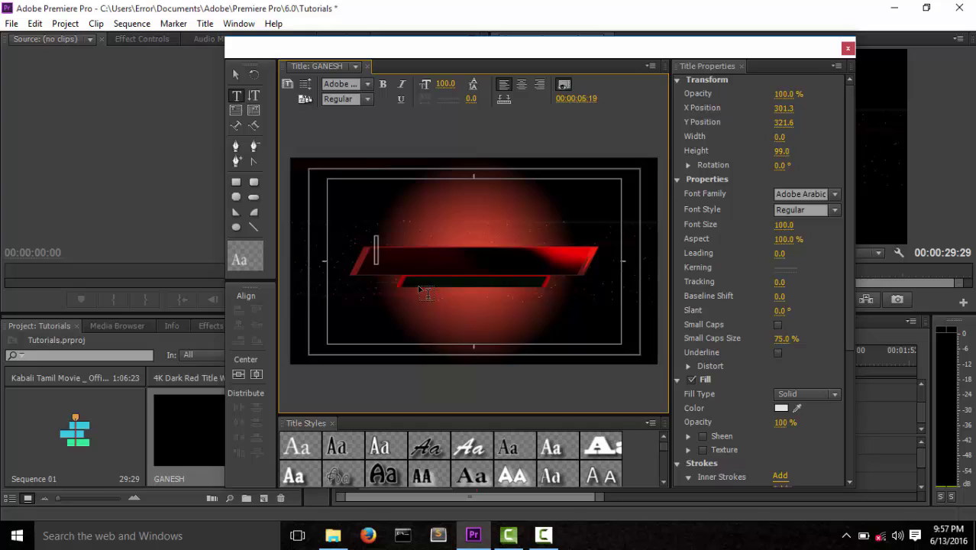
pyautogui.write('@B')
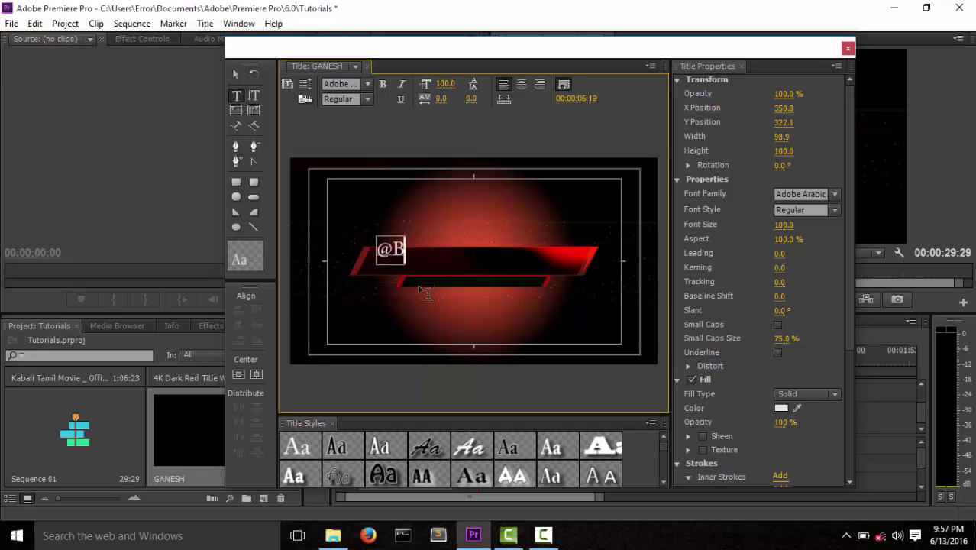
pyautogui.press('BackSpace')
pyautogui.write('G')
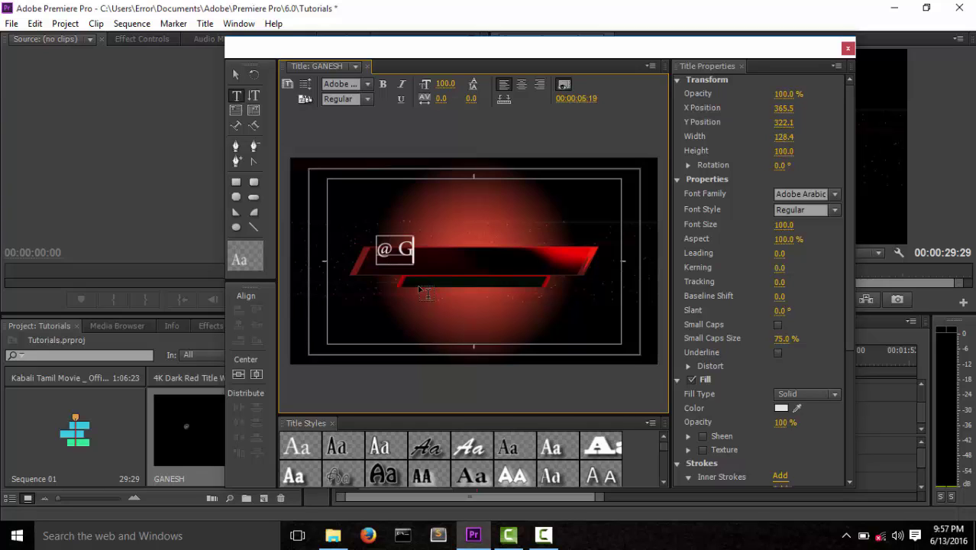
pyautogui.write('ANSH')
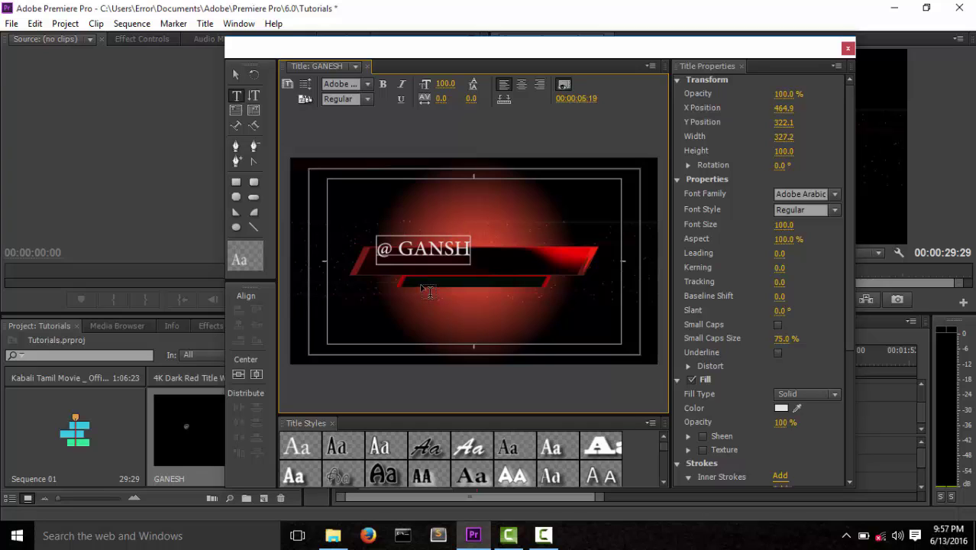
pyautogui.press('BackSpace')
pyautogui.press('BackSpace')
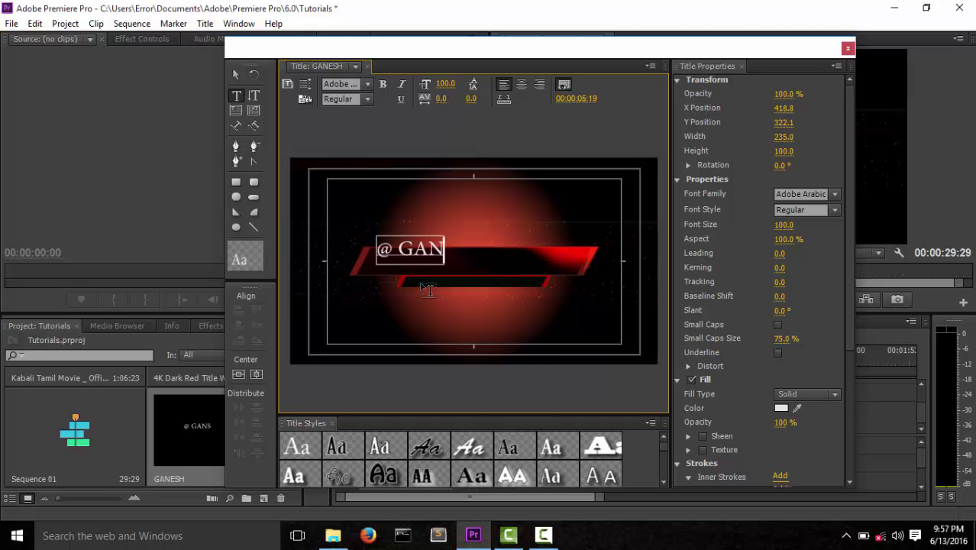
pyautogui.write('ESH')
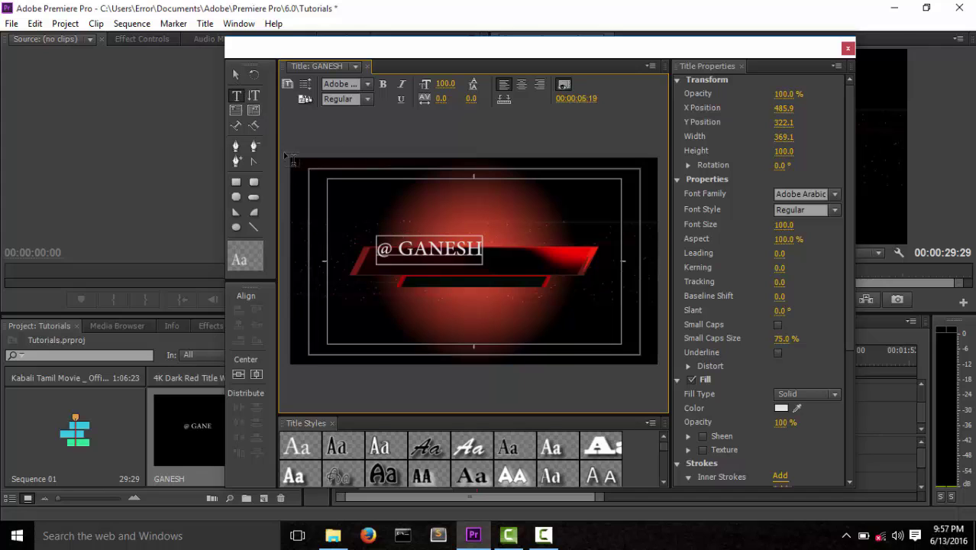
pyautogui.click(235, 74)
pyautogui.moveTo(450, 256); pyautogui.dragTo(482, 264)
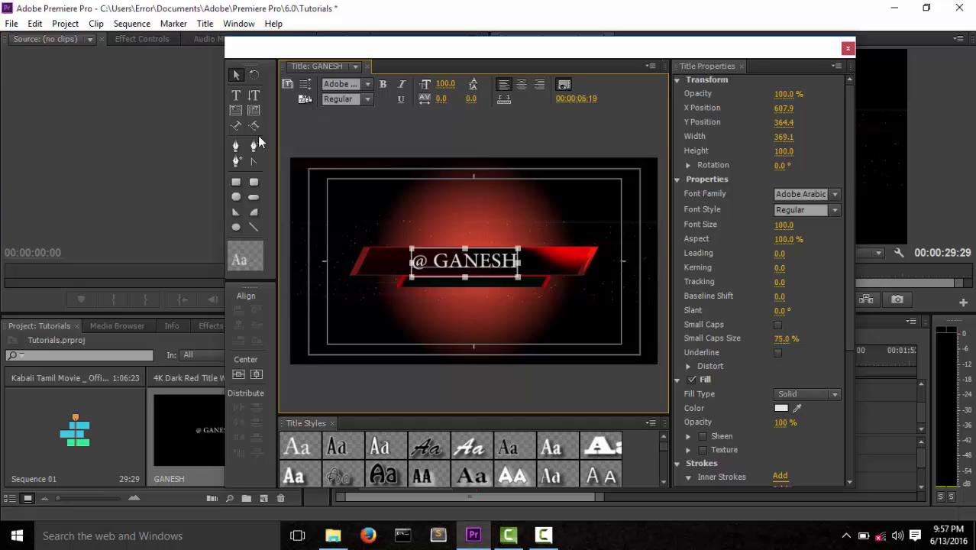
# Make the whole banner text bold and set its font size to 117.
pyautogui.click(236, 94)
pyautogui.click(479, 260)
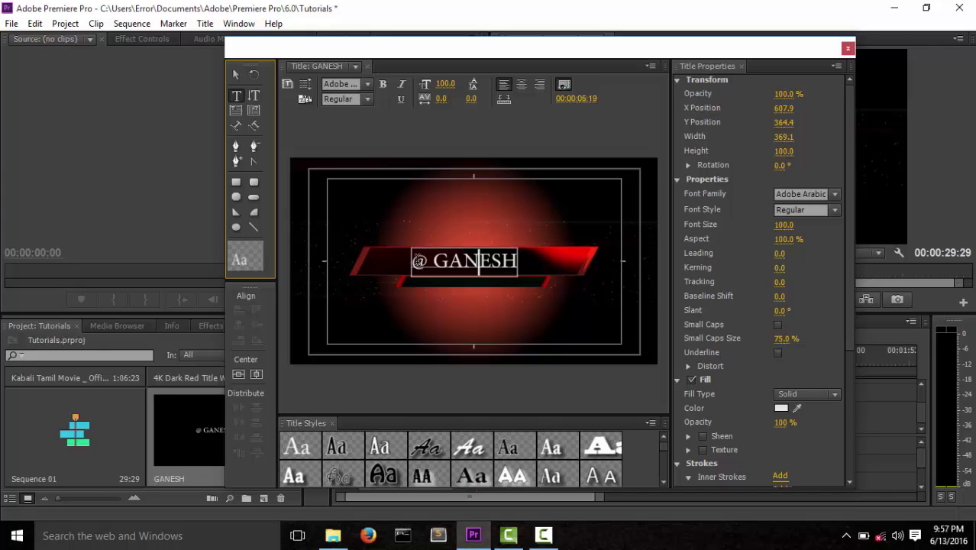
pyautogui.moveTo(410, 260); pyautogui.dragTo(518, 263)
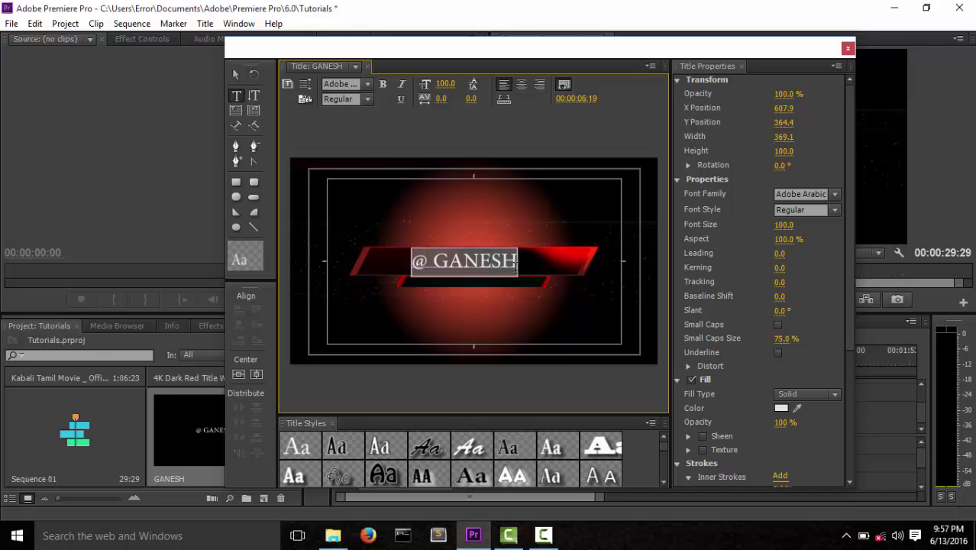
pyautogui.click(384, 89)
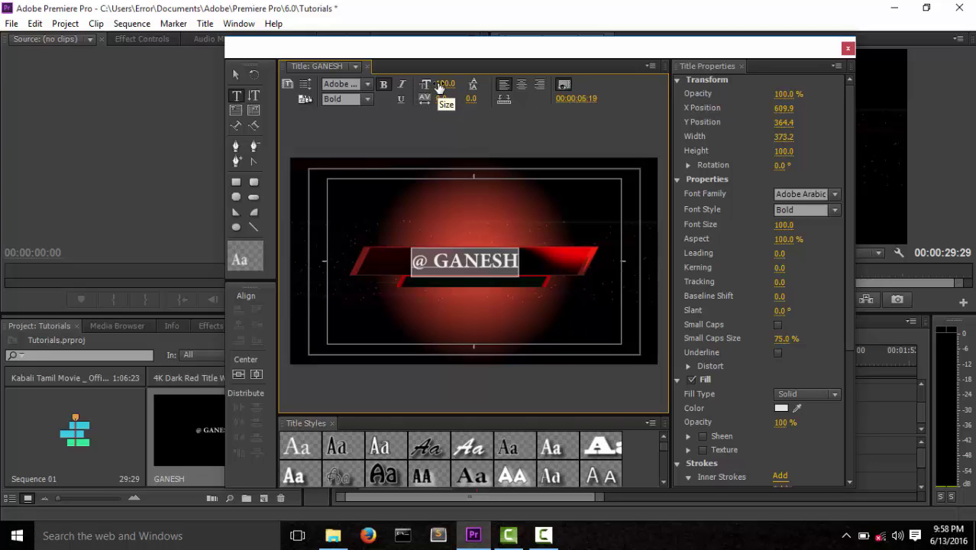
pyautogui.moveTo(443, 88); pyautogui.dragTo(457, 87)
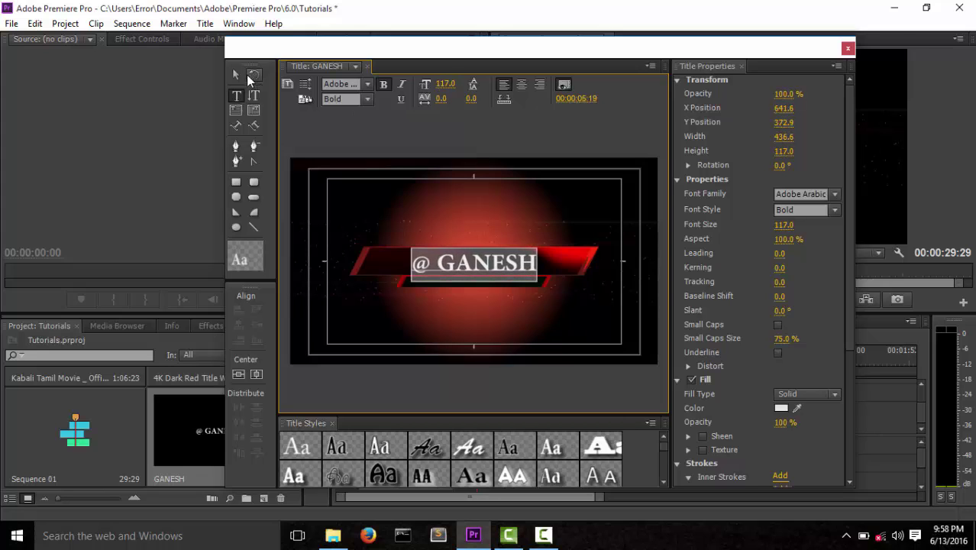
# Reposition the enlarged text within the banner at about X 599, Y 365, and close the title editor.
pyautogui.click(237, 75)
pyautogui.click(474, 249)
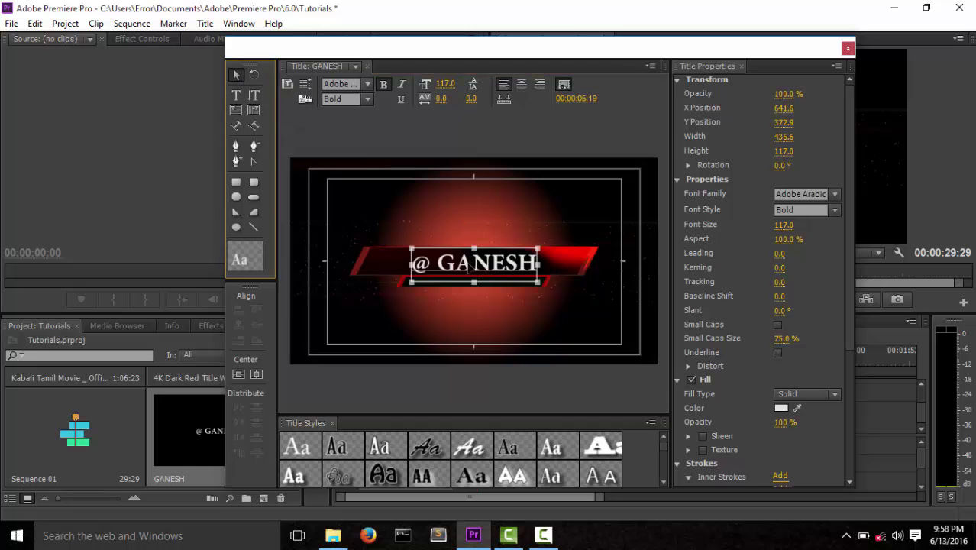
pyautogui.moveTo(474, 262); pyautogui.dragTo(457, 263)
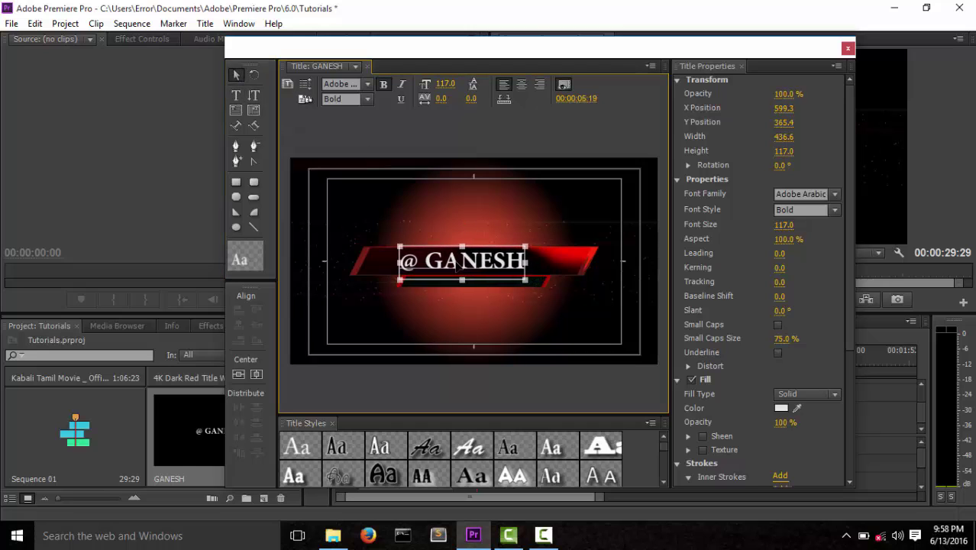
pyautogui.click(440, 310)
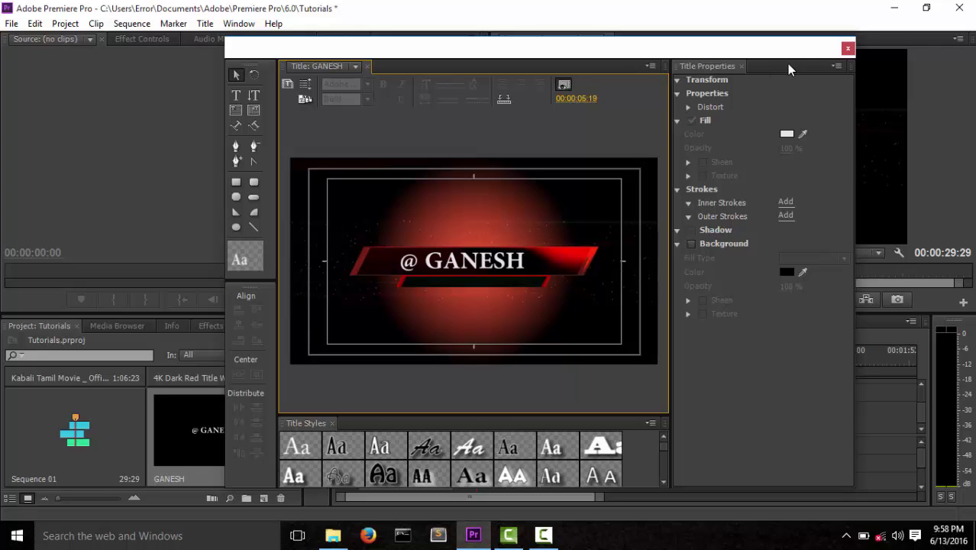
pyautogui.click(848, 49)
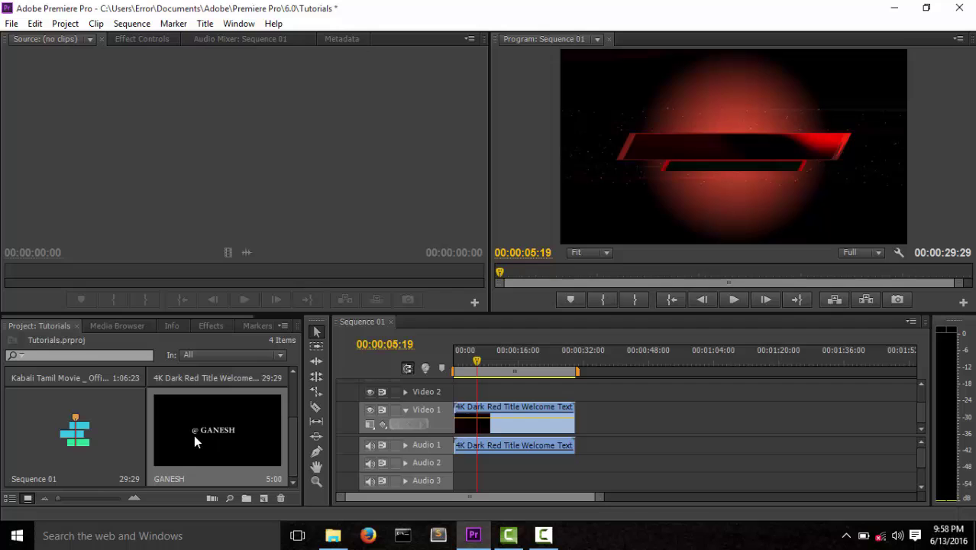
# Place the title clip on Video 2, starting slightly after the background clip, and return the playhead to 00:00:00:00.
pyautogui.moveTo(193, 436); pyautogui.dragTo(461, 397)
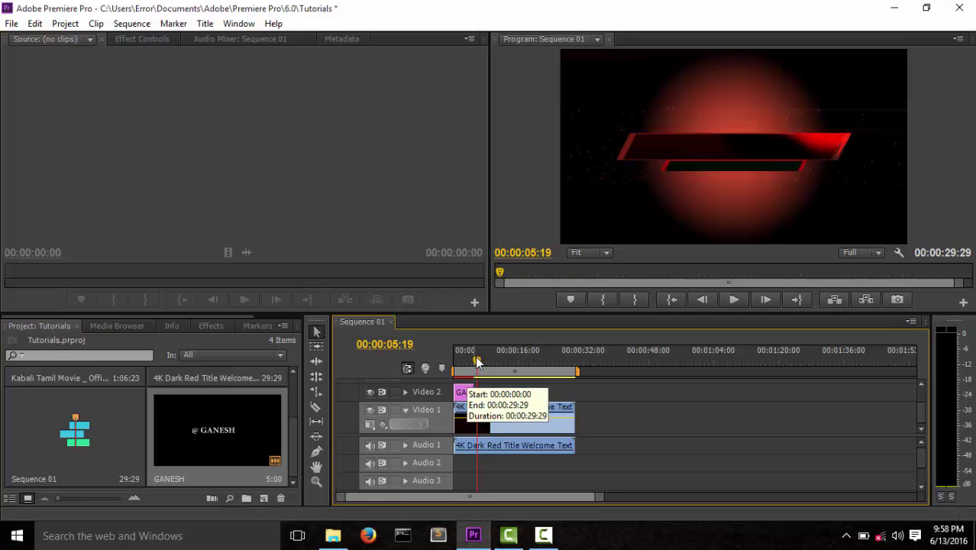
pyautogui.moveTo(476, 360); pyautogui.dragTo(453, 370)
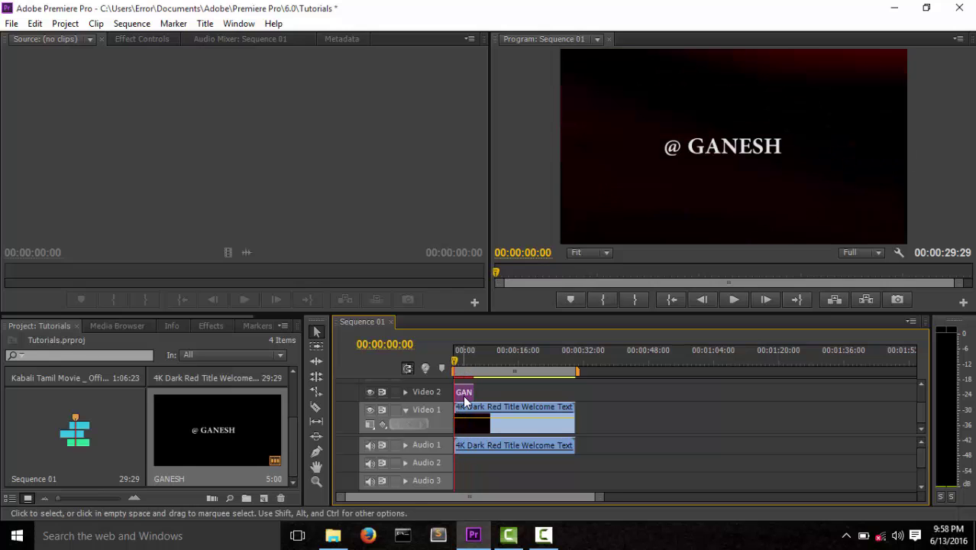
pyautogui.moveTo(464, 400); pyautogui.dragTo(477, 398)
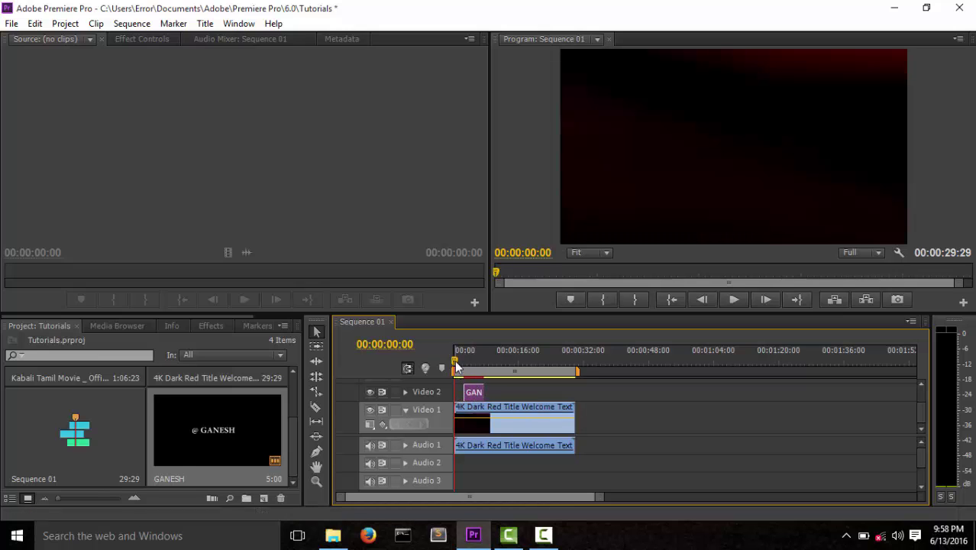
pyautogui.moveTo(457, 364)
pyautogui.mouseDown()
pyautogui.moveTo(466, 364)
pyautogui.moveTo(455, 367)
pyautogui.mouseUp()
# Apply the Push transition from the Slide video transitions to the beginning of the title clip on Video 2.
pyautogui.click(210, 325)
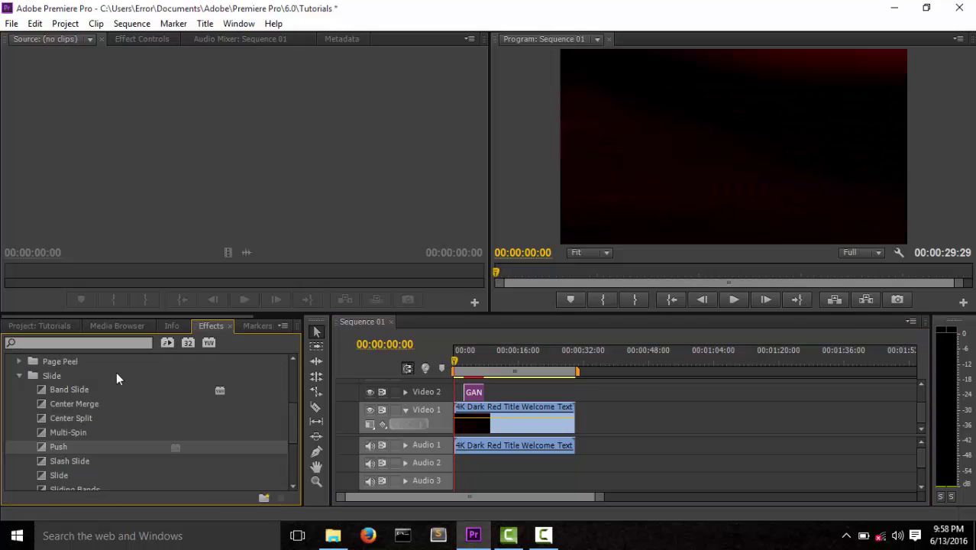
pyautogui.click(19, 375)
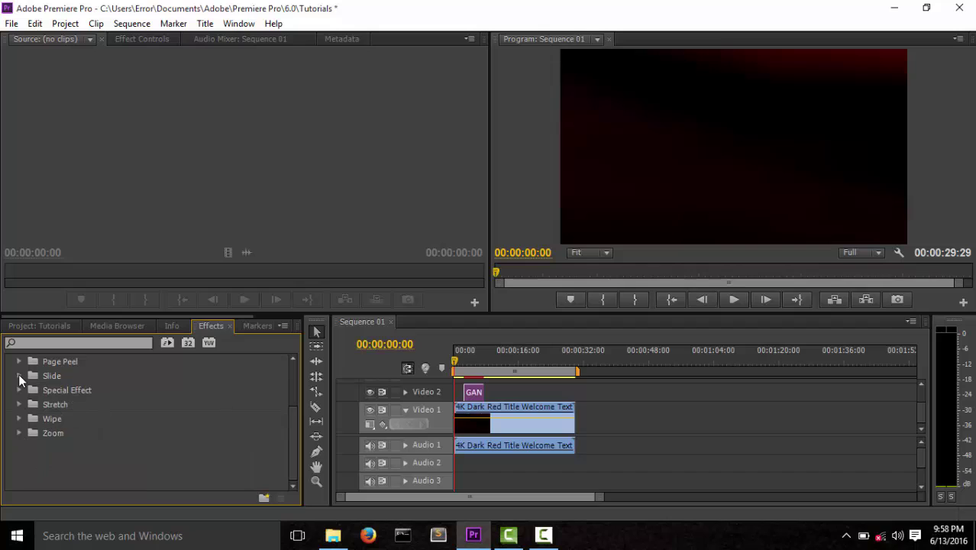
pyautogui.click(19, 375)
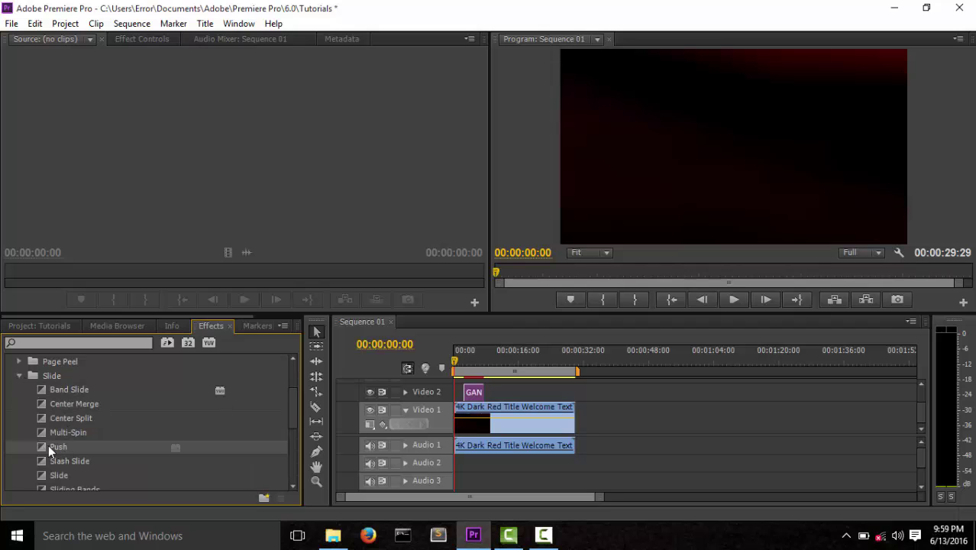
pyautogui.moveTo(48, 444); pyautogui.dragTo(472, 394)
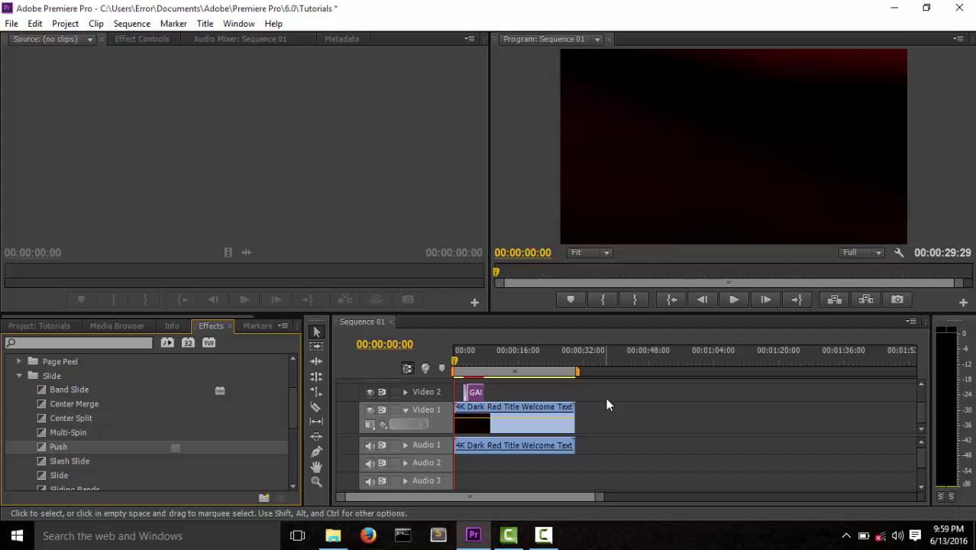
# Play the sequence from the start to preview the title's Push transition, stopping at 00:00:04:02.
pyautogui.click(732, 300)
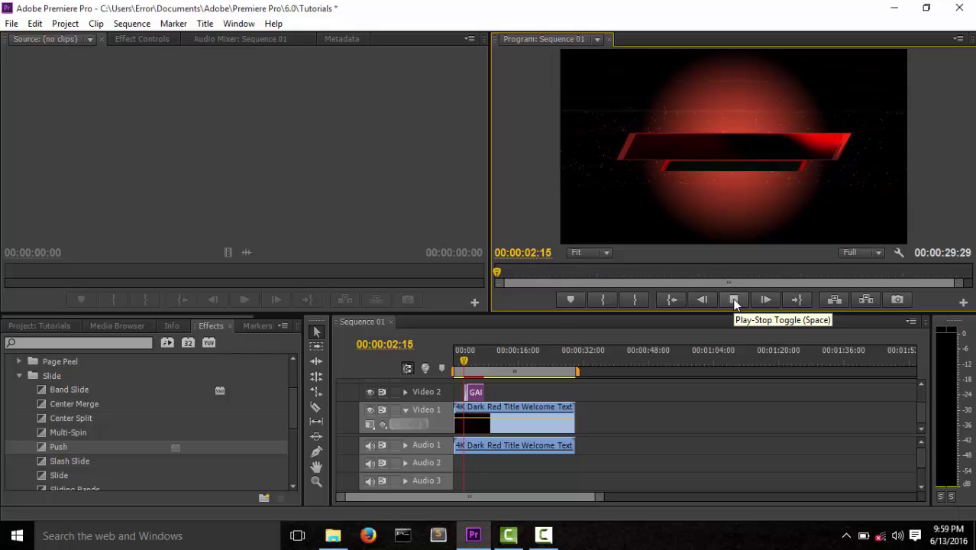
pyautogui.hotkey('ctrl', 's')
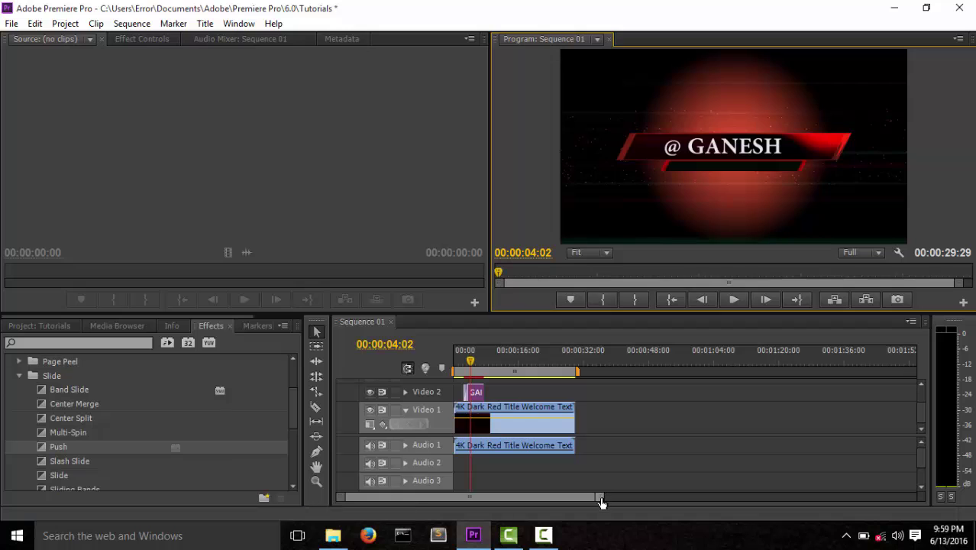
# Move the title clip on Video 2 slightly earlier in the sequence.
pyautogui.moveTo(601, 501); pyautogui.dragTo(547, 500)
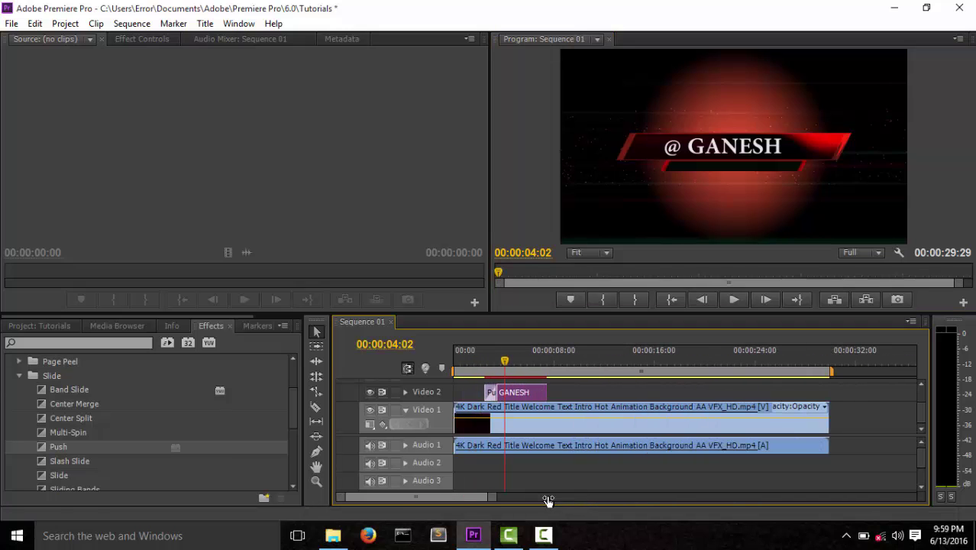
pyautogui.moveTo(529, 393)
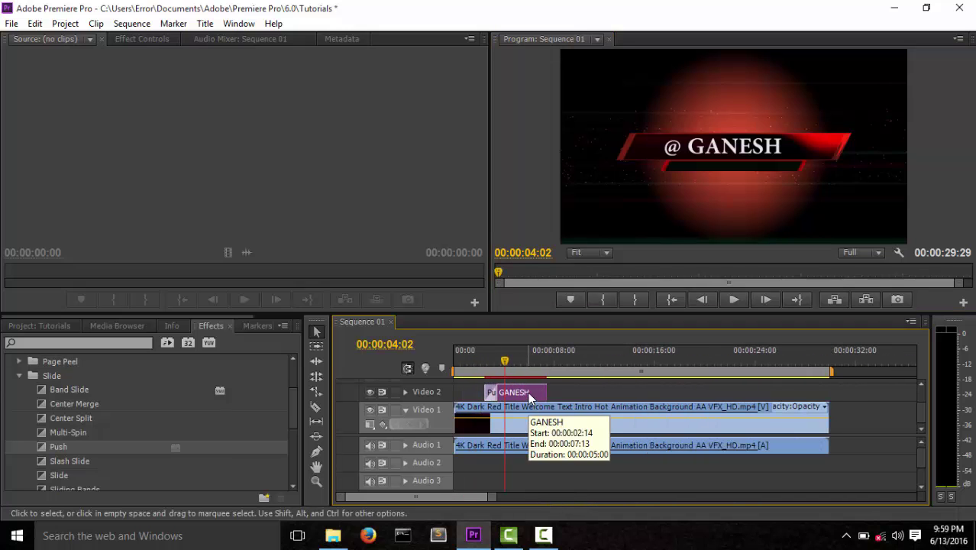
pyautogui.moveTo(528, 391); pyautogui.dragTo(521, 392)
# Play the sequence from 00:00:00:00 to check the title's new timing, stopping at 00:00:03:24.
pyautogui.moveTo(505, 359); pyautogui.dragTo(431, 359)
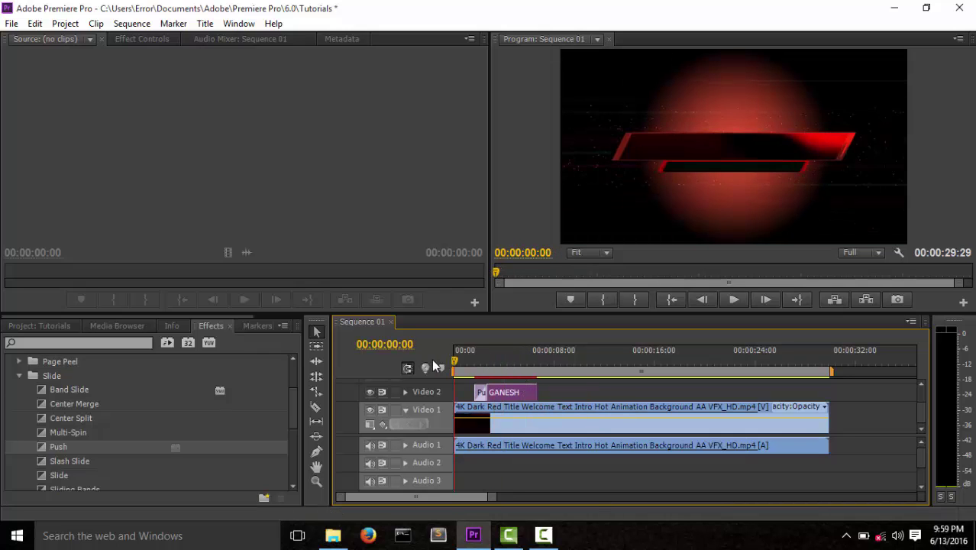
pyautogui.click(731, 301)
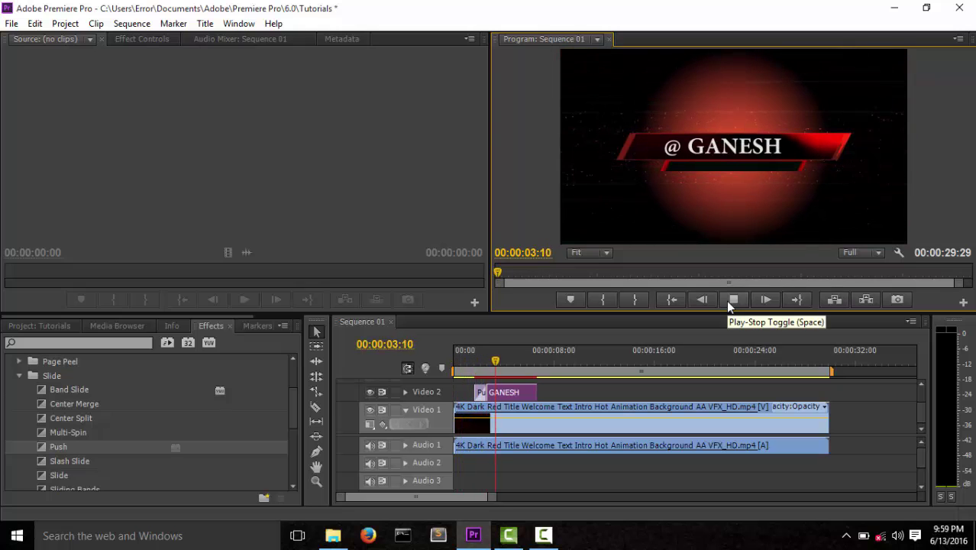
pyautogui.click(727, 300)
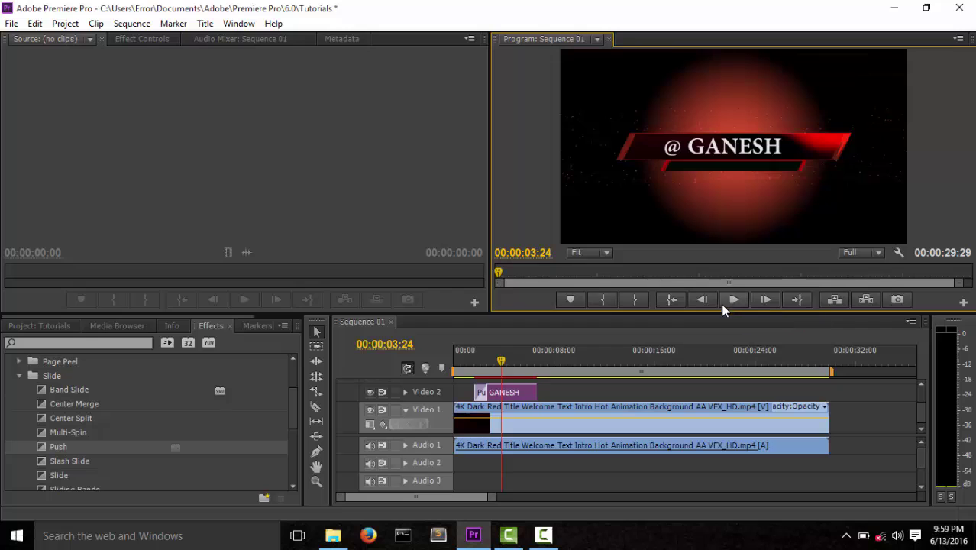
# Set the playhead to 00:00:06:15 and split the background clip with the Razor tool at the title clip's end.
pyautogui.click(501, 362)
pyautogui.moveTo(502, 362); pyautogui.dragTo(471, 366)
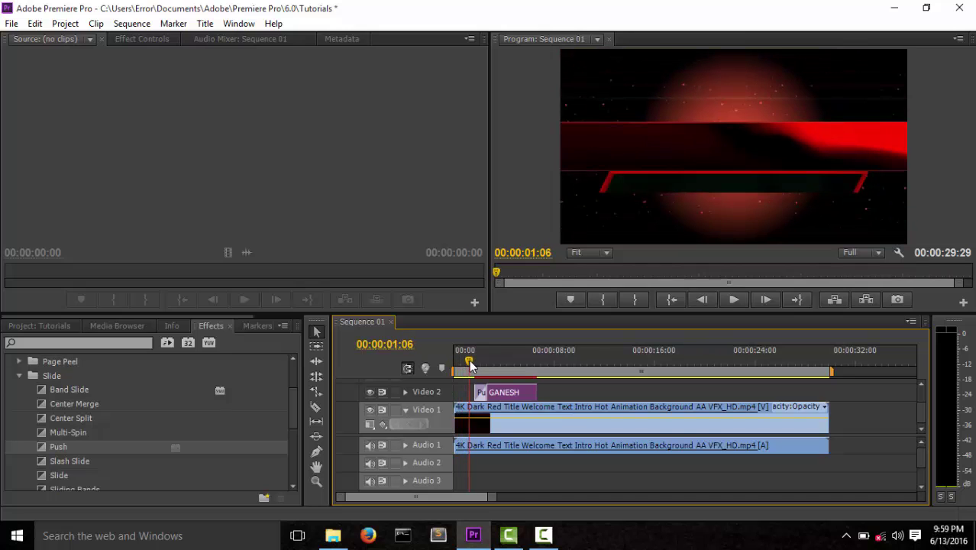
pyautogui.moveTo(471, 366); pyautogui.dragTo(535, 372)
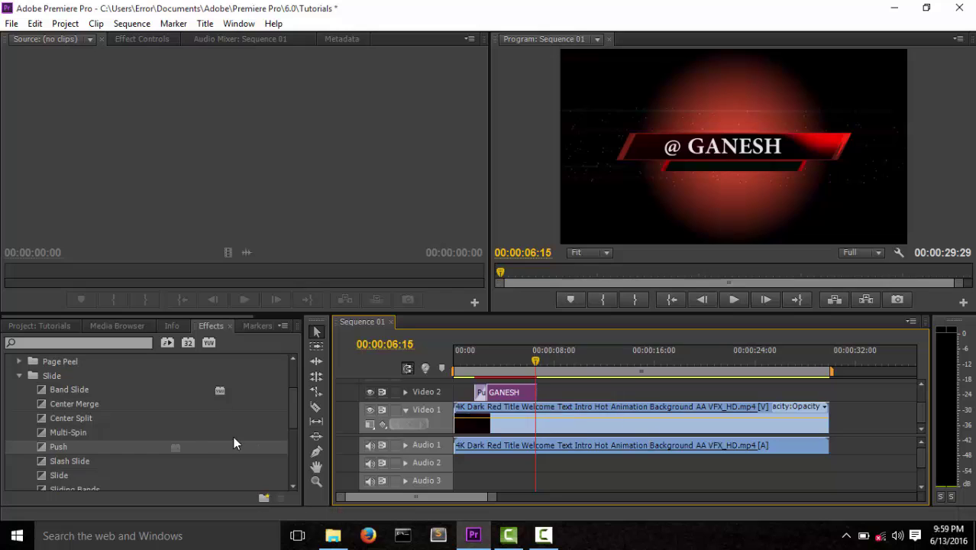
pyautogui.click(316, 406)
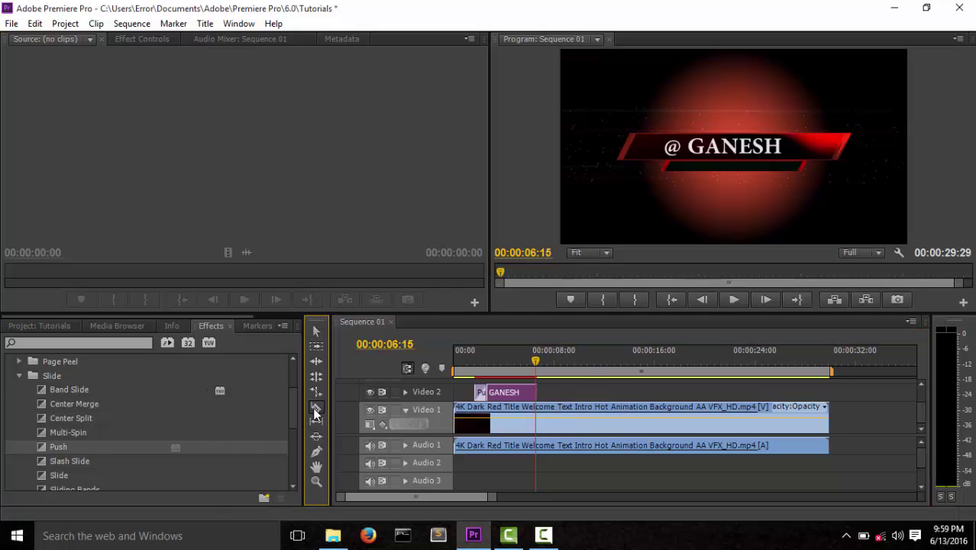
pyautogui.click(541, 410)
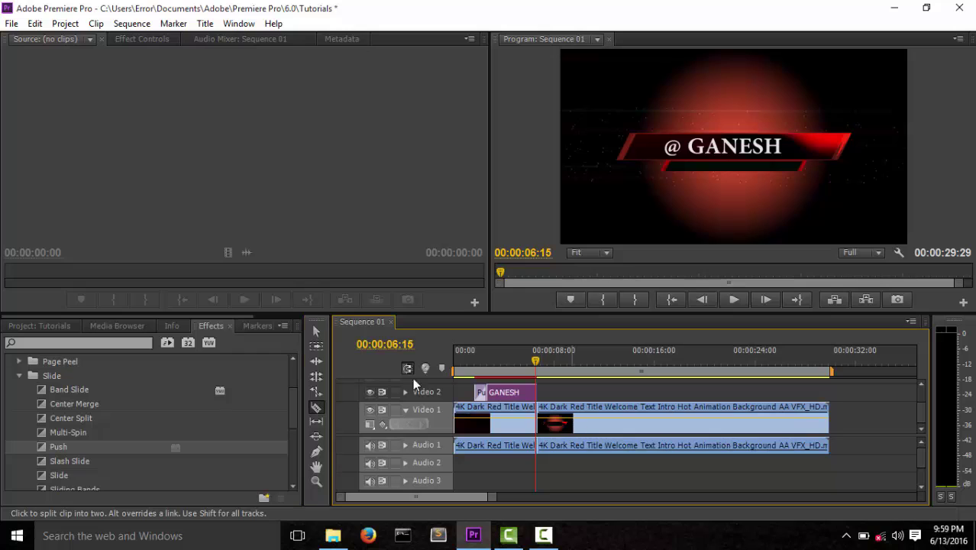
# Delete the part of the background clip that follows the cut.
pyautogui.click(316, 331)
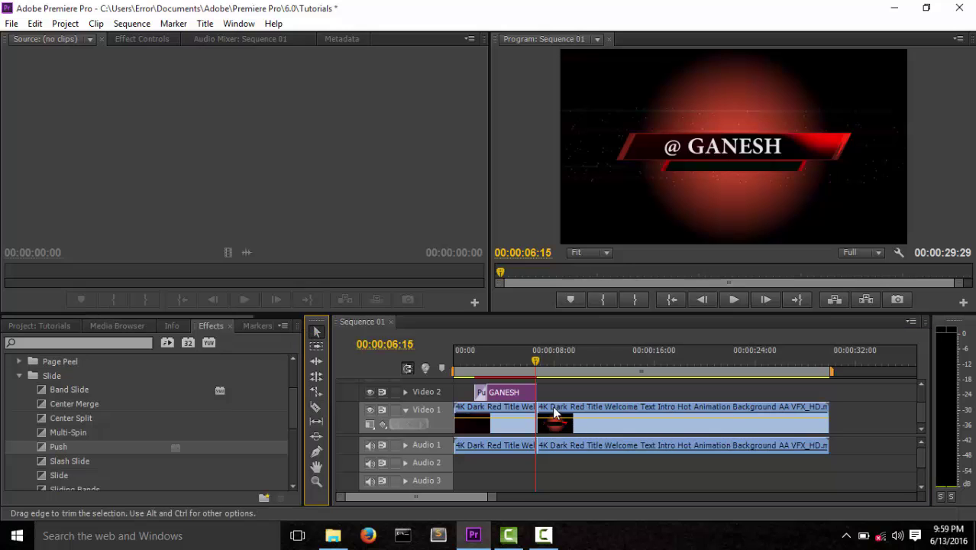
pyautogui.click(597, 425)
pyautogui.press('Delete')
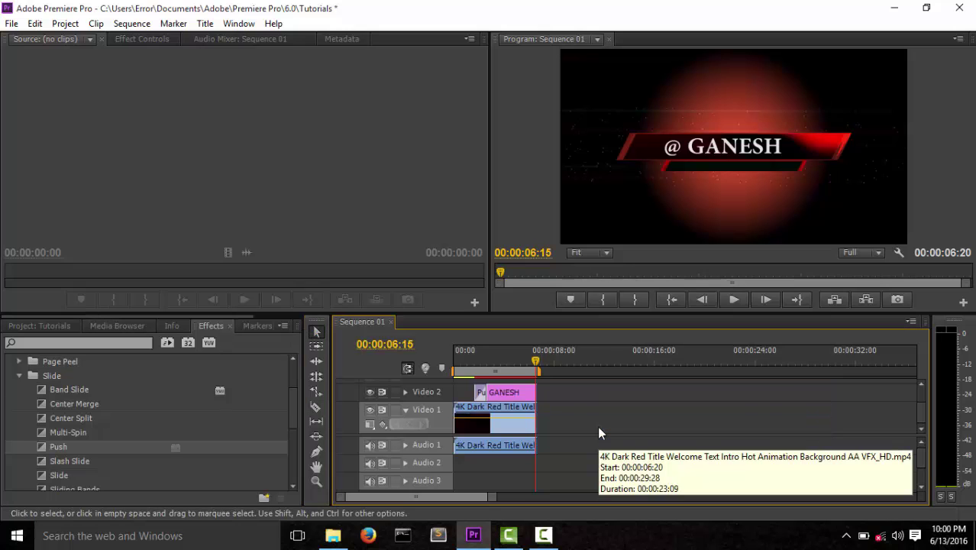
# Copy the remaining background clip and paste it on Video 1 at 00:00:07:12.
pyautogui.click(475, 424)
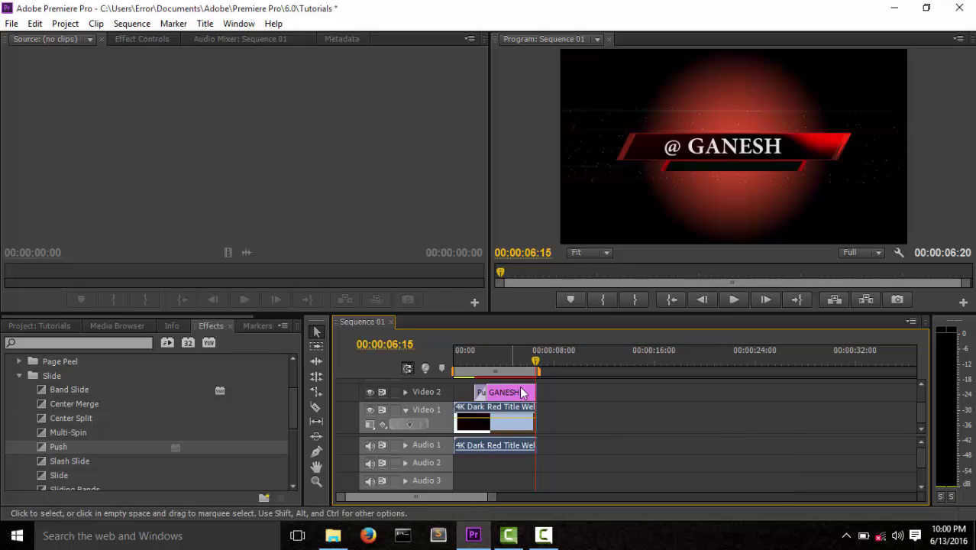
pyautogui.moveTo(535, 360); pyautogui.dragTo(545, 360)
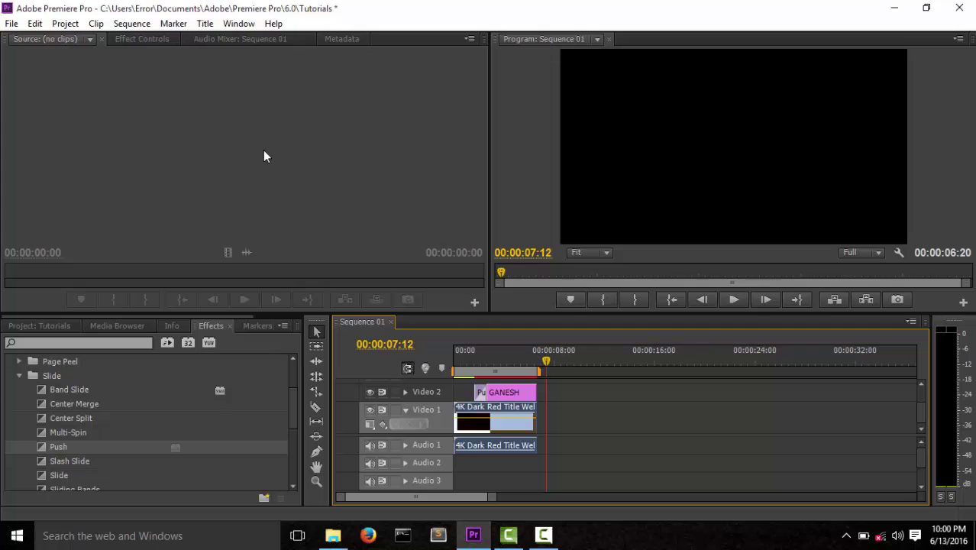
pyautogui.click(35, 24)
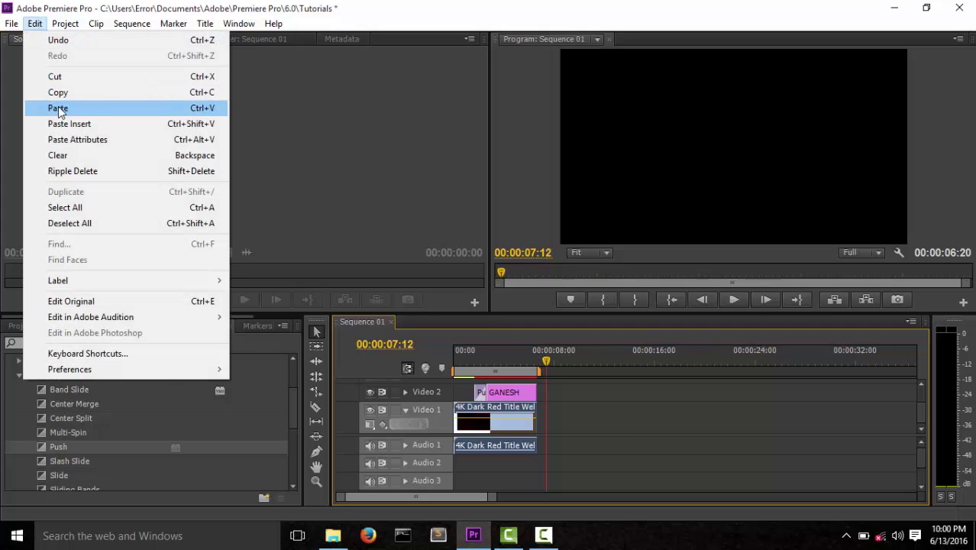
pyautogui.click(59, 110)
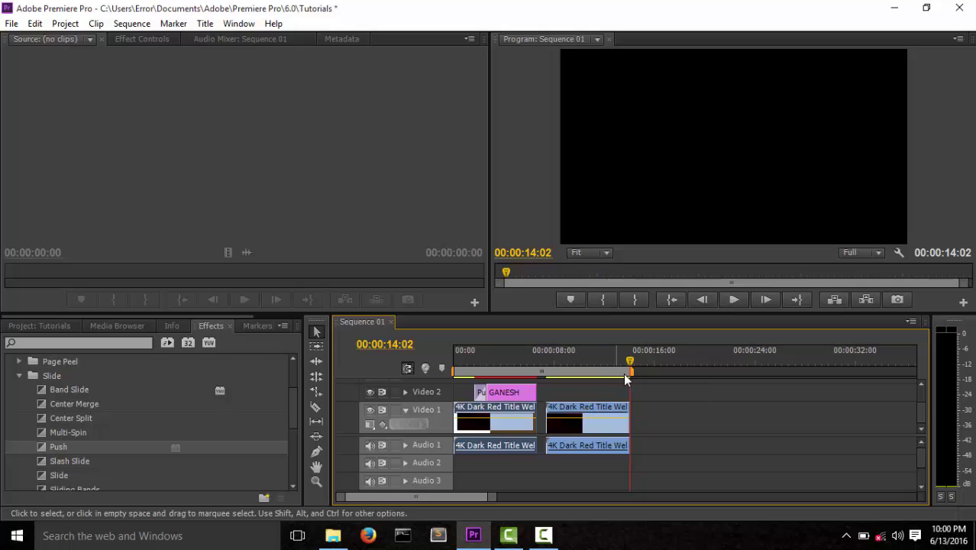
# Move the playhead to 00:00:10:06 over the second background clip and create a still title named tAMIL.
pyautogui.moveTo(621, 362); pyautogui.dragTo(582, 364)
pyautogui.click(203, 24)
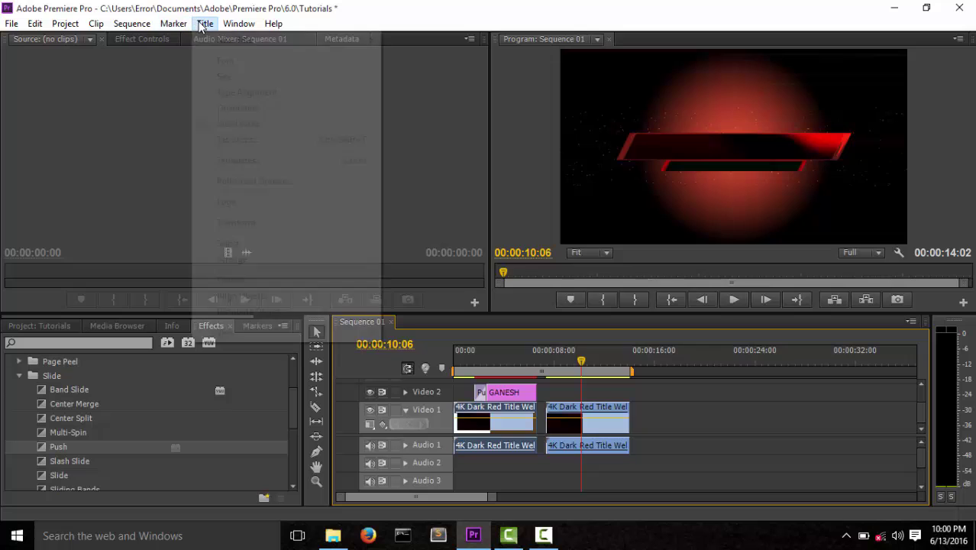
pyautogui.moveTo(220, 48)
pyautogui.click(407, 42)
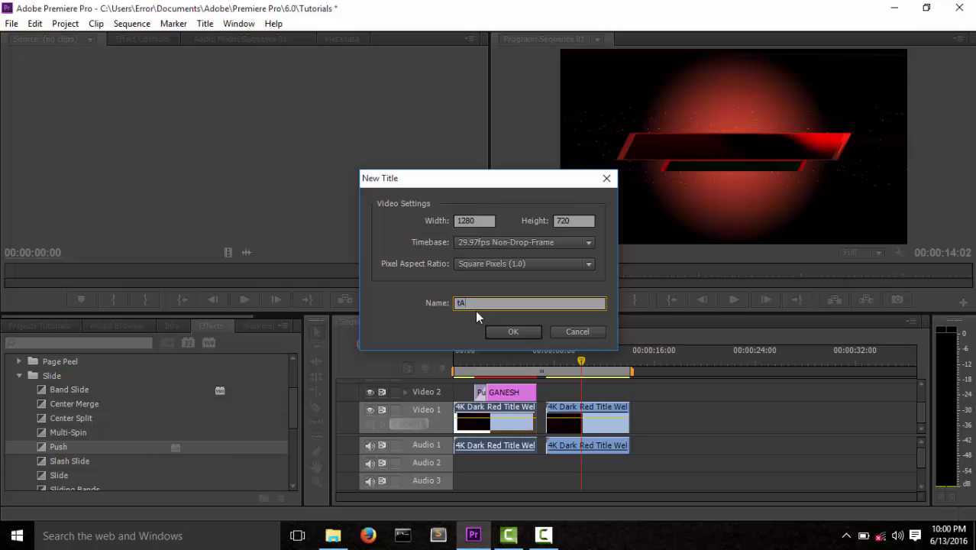
pyautogui.write('tAMIL')
pyautogui.press('Return')
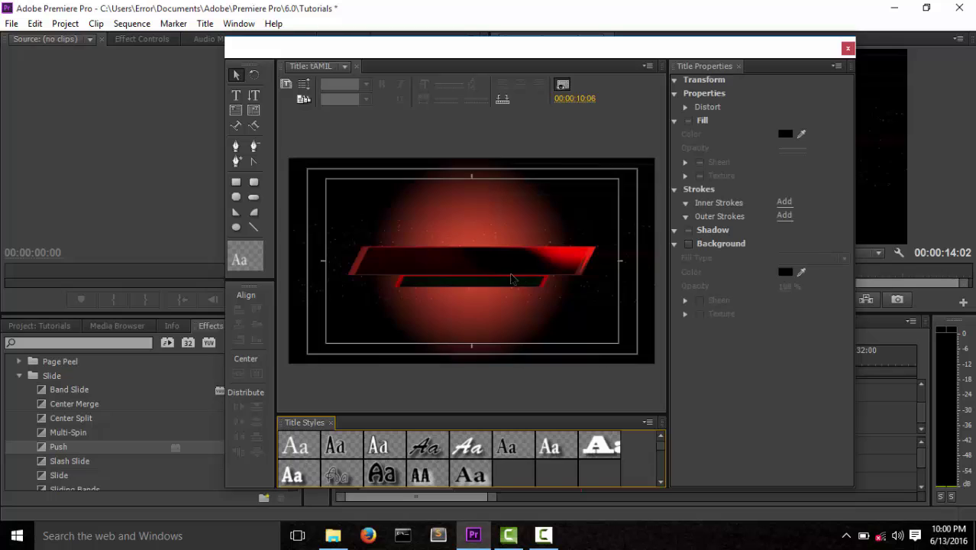
# Start a horizontal text line at the left end of the upper banner with the Type tool.
pyautogui.moveTo(426, 57); pyautogui.dragTo(449, 51)
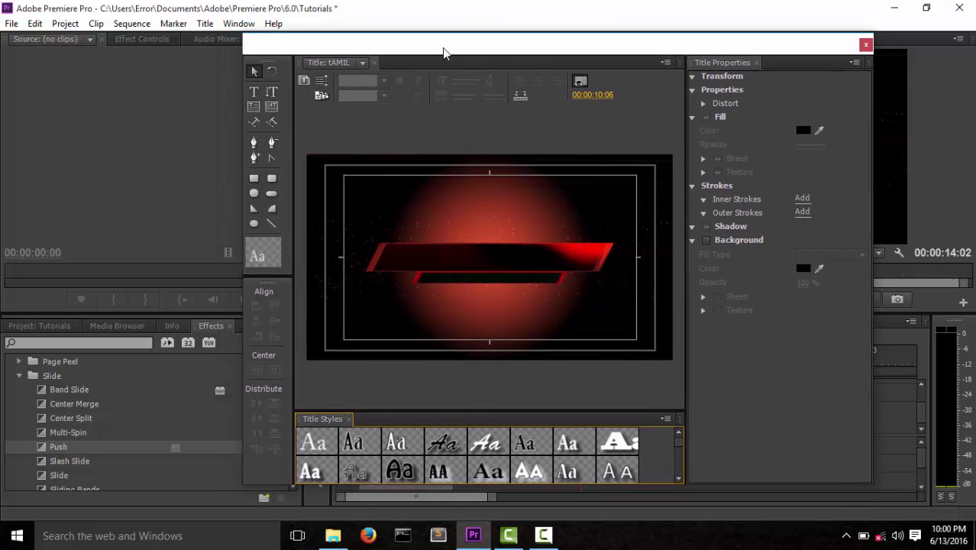
pyautogui.click(255, 92)
pyautogui.click(394, 258)
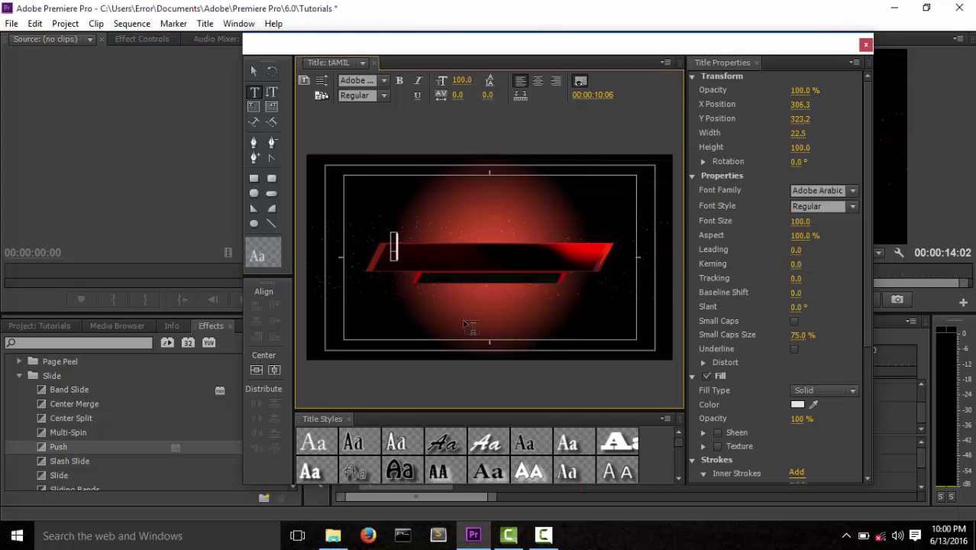
pyautogui.write('AMIL')
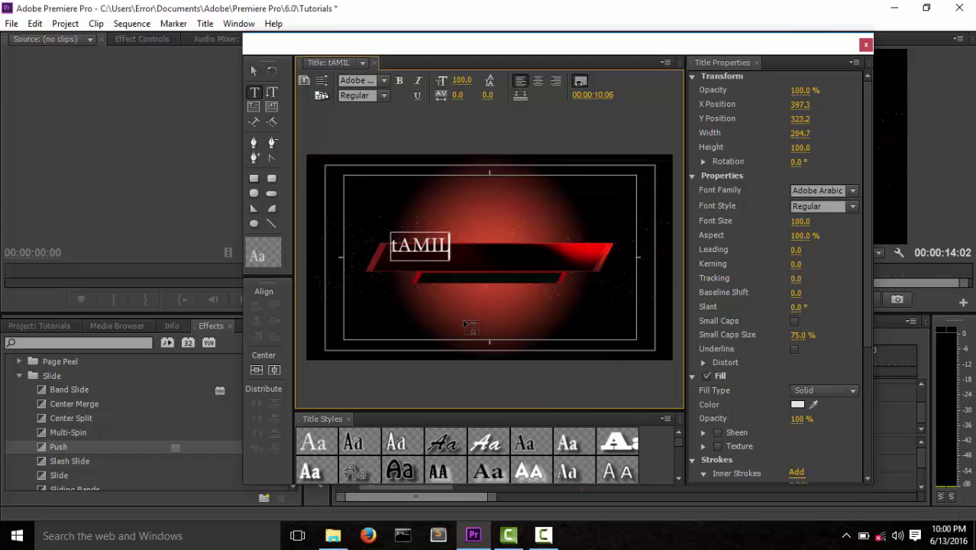
pyautogui.press('BackSpace')
pyautogui.press('BackSpace')
pyautogui.press('BackSpace')
pyautogui.press('BackSpace')
pyautogui.press('BackSpace')
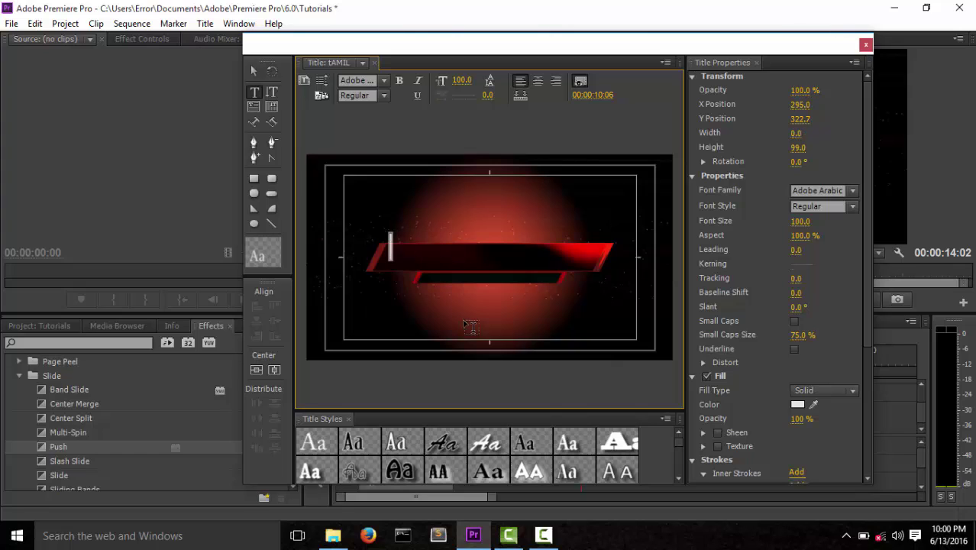
# Enter the text "Tamil Tutorials World" and position it inside the banner at about X 625, Y 368.
pyautogui.write('Tami')
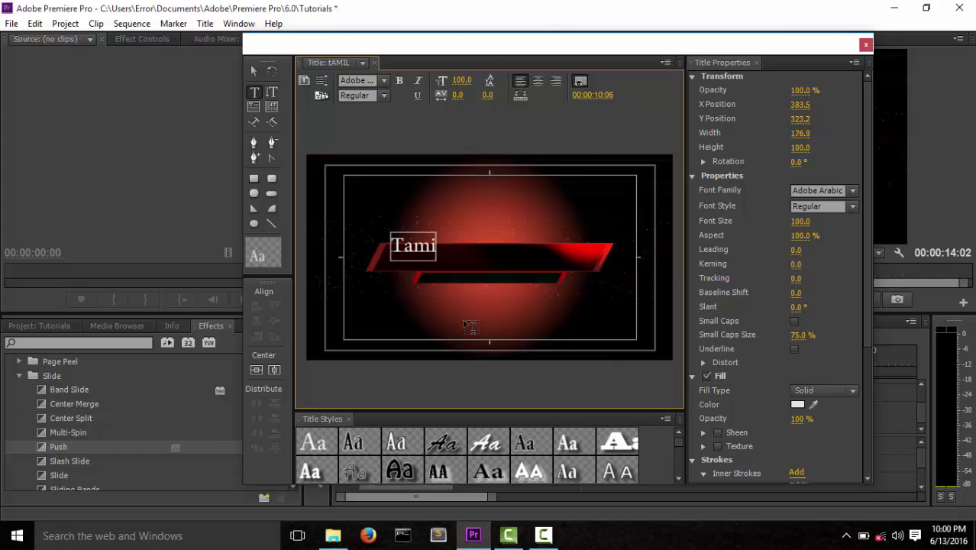
pyautogui.write('l Tutori')
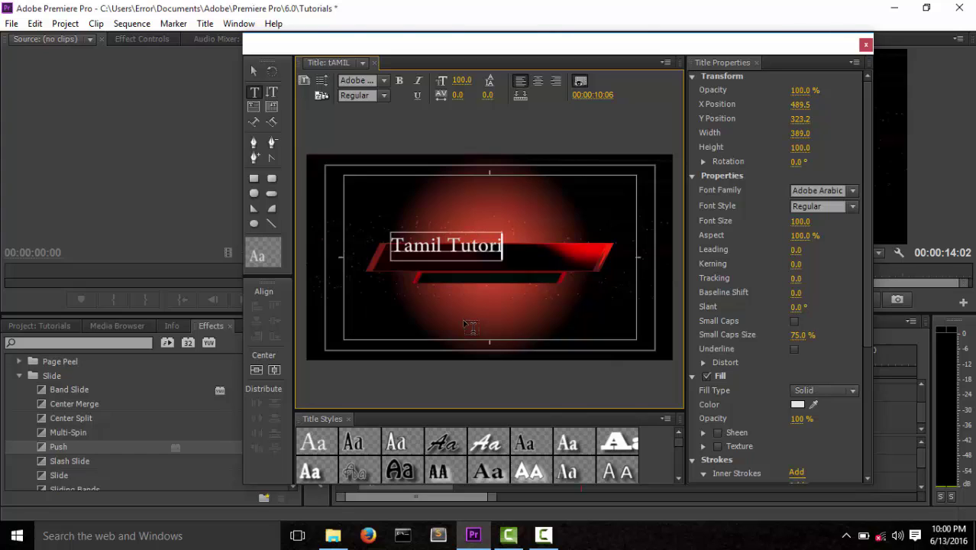
pyautogui.write('als W')
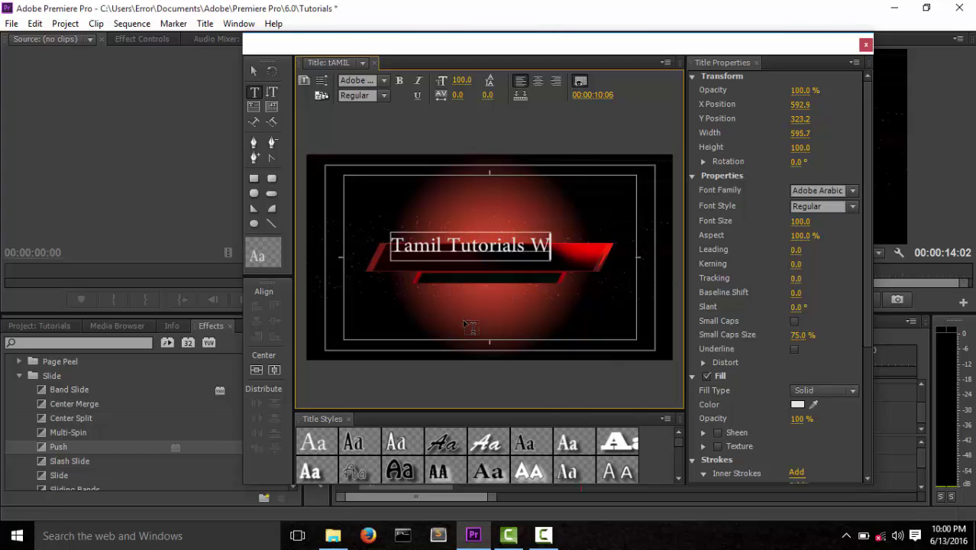
pyautogui.write('orld')
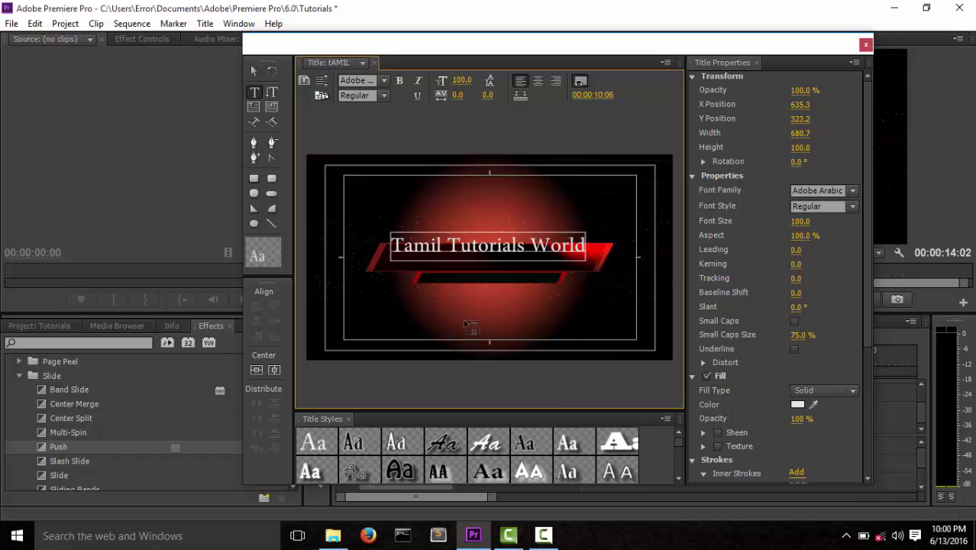
pyautogui.press('Escape')
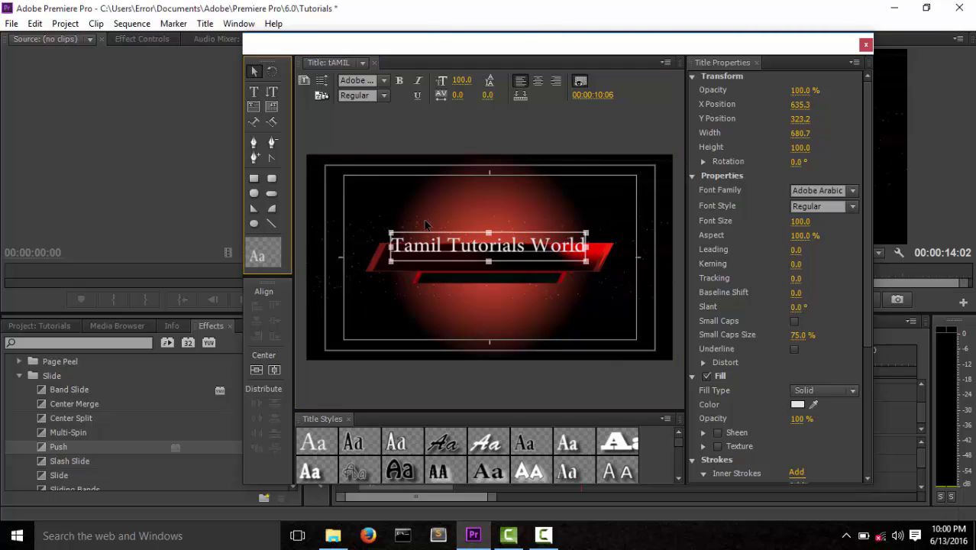
pyautogui.moveTo(438, 252); pyautogui.dragTo(435, 263)
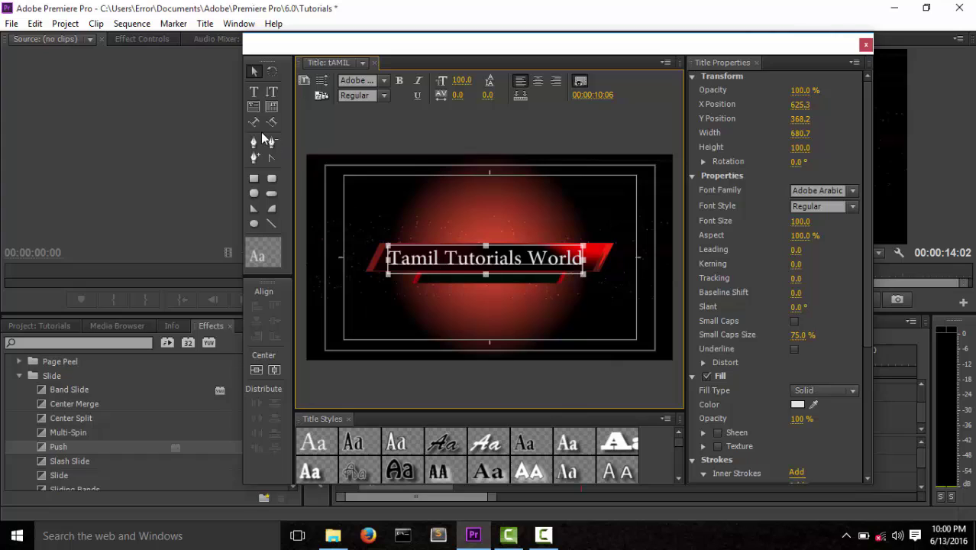
# Make the whole "Tamil Tutorials World" text bold.
pyautogui.click(254, 91)
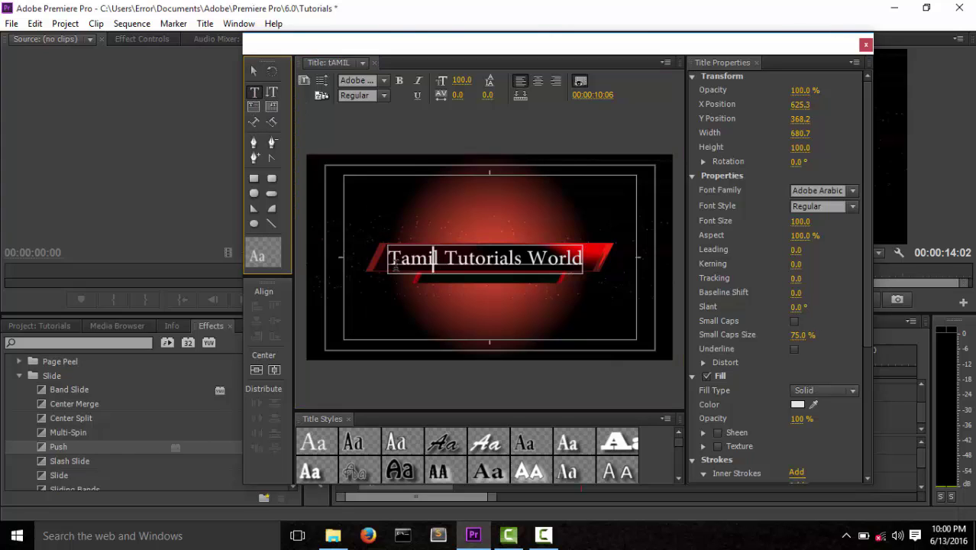
pyautogui.hotkey('ctrl', 'a')
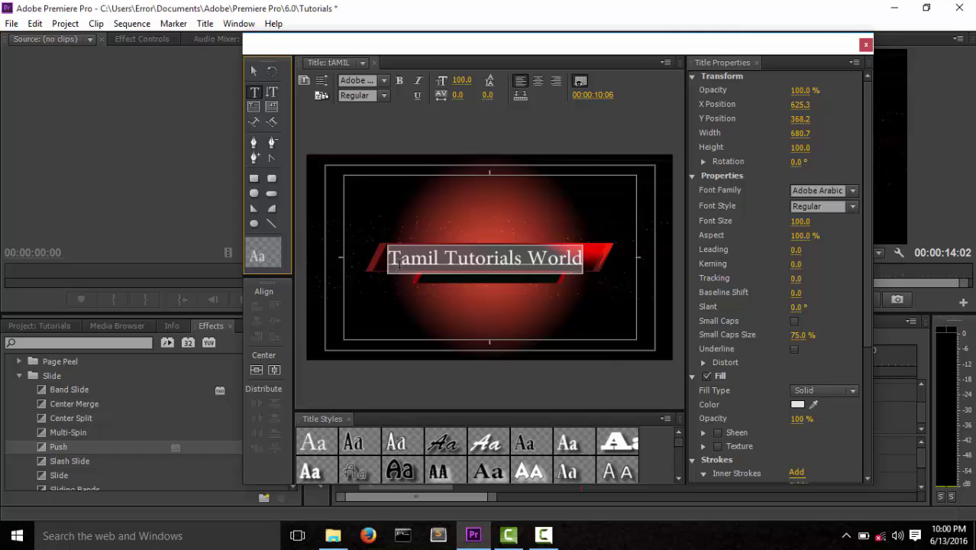
pyautogui.click(398, 80)
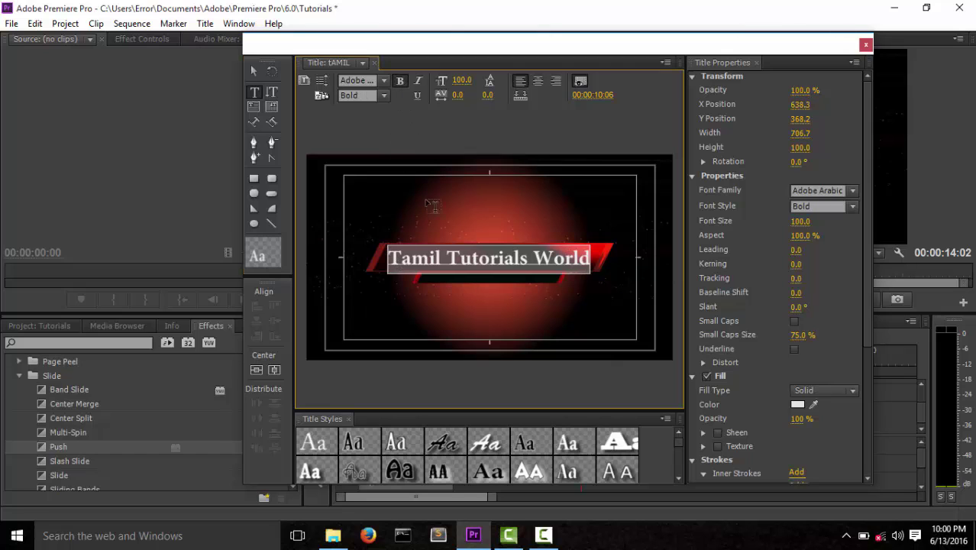
pyautogui.click(461, 261)
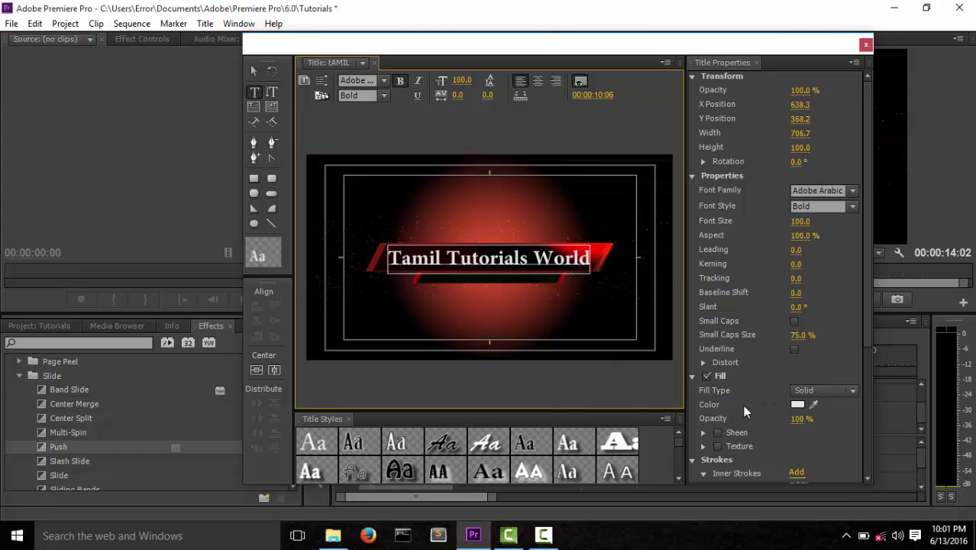
pyautogui.click(798, 407)
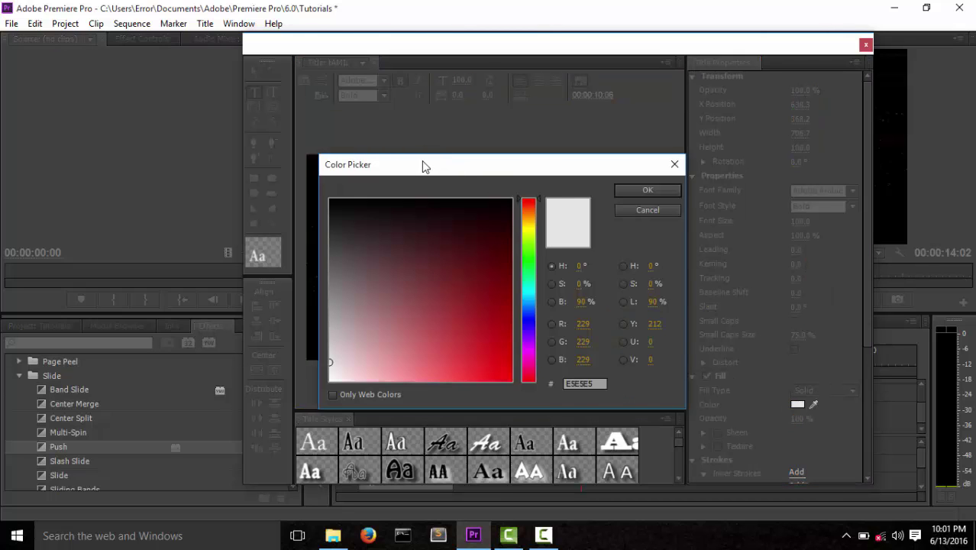
pyautogui.moveTo(426, 167); pyautogui.dragTo(654, 171)
pyautogui.click(701, 315)
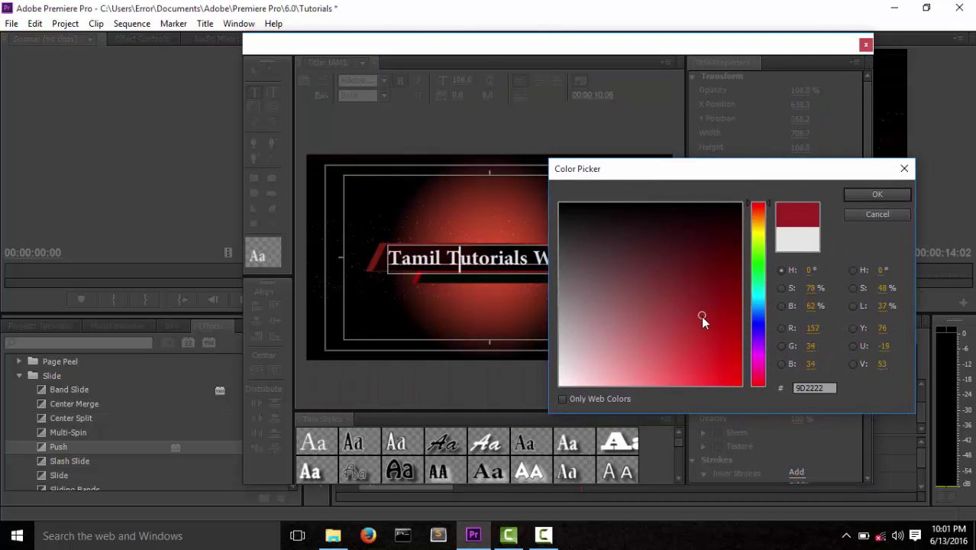
pyautogui.moveTo(706, 345); pyautogui.dragTo(713, 235)
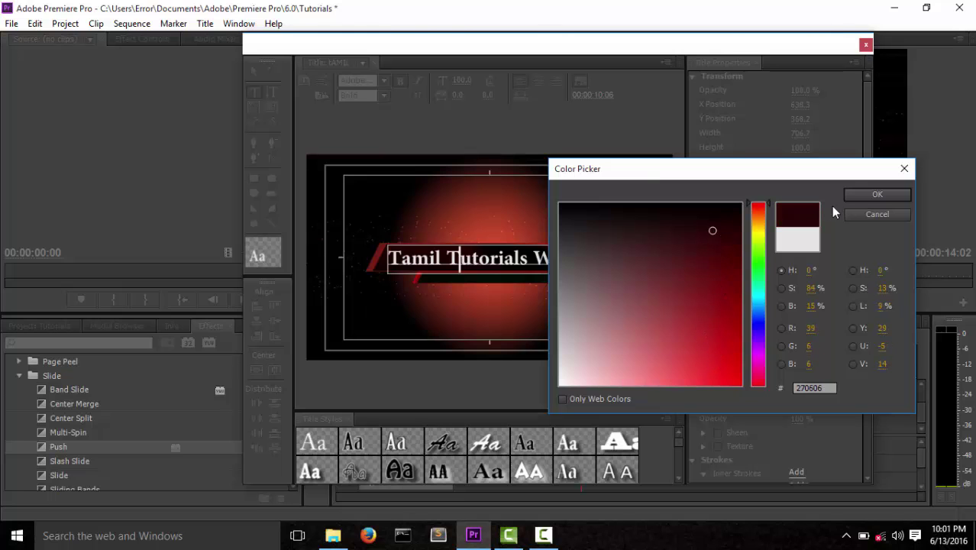
pyautogui.click(849, 216)
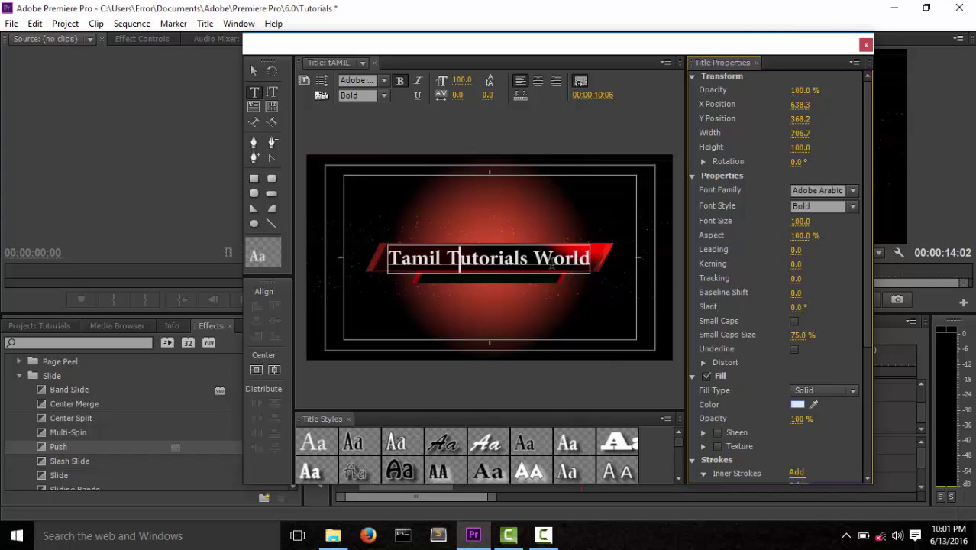
# Nudge the "Tamil Tutorials World" text up inside the banner to about Y 363 and close the title editor.
pyautogui.click(255, 70)
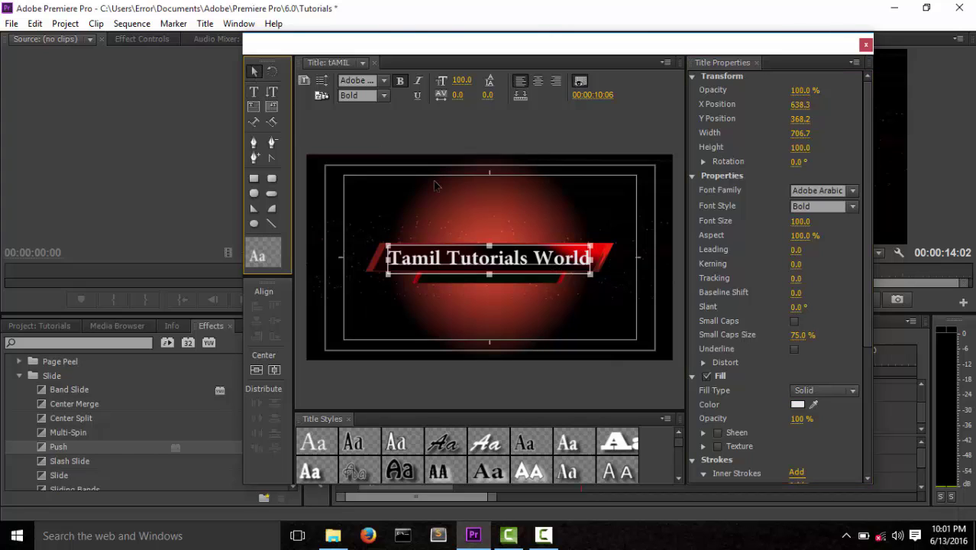
pyautogui.moveTo(452, 264); pyautogui.dragTo(452, 261)
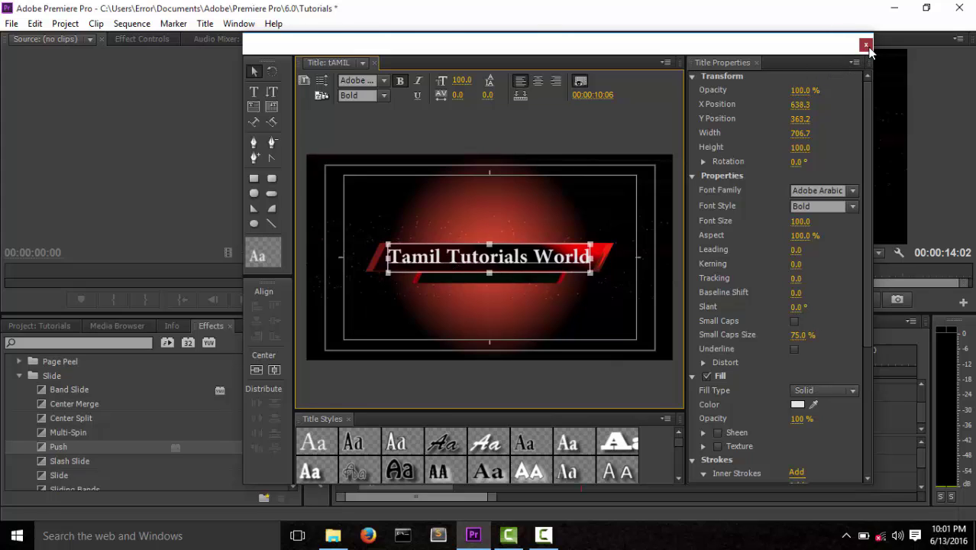
pyautogui.click(865, 44)
# Place a shortened tAMIL title on Video 2 above the second background clip and preview it from 00:00:07:11.
pyautogui.click(52, 326)
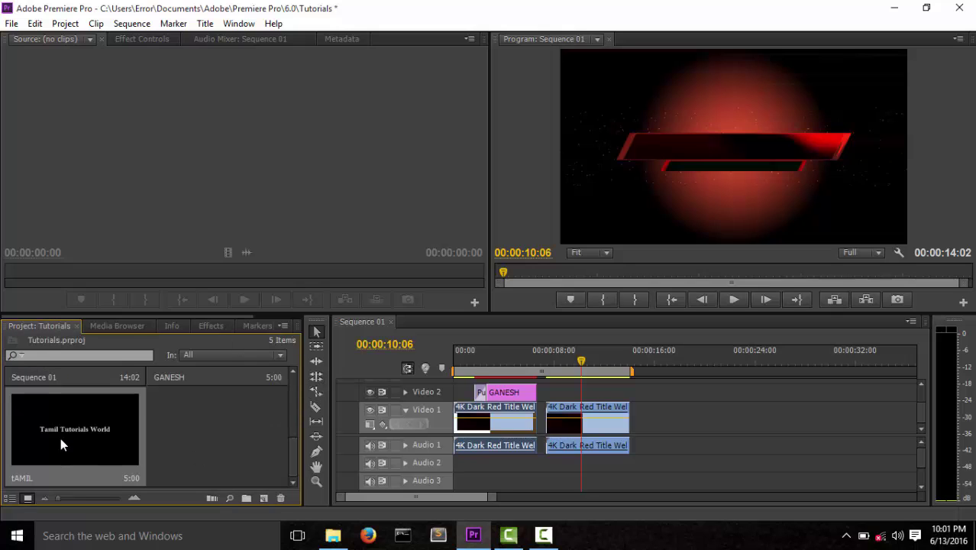
pyautogui.moveTo(61, 438); pyautogui.dragTo(547, 365)
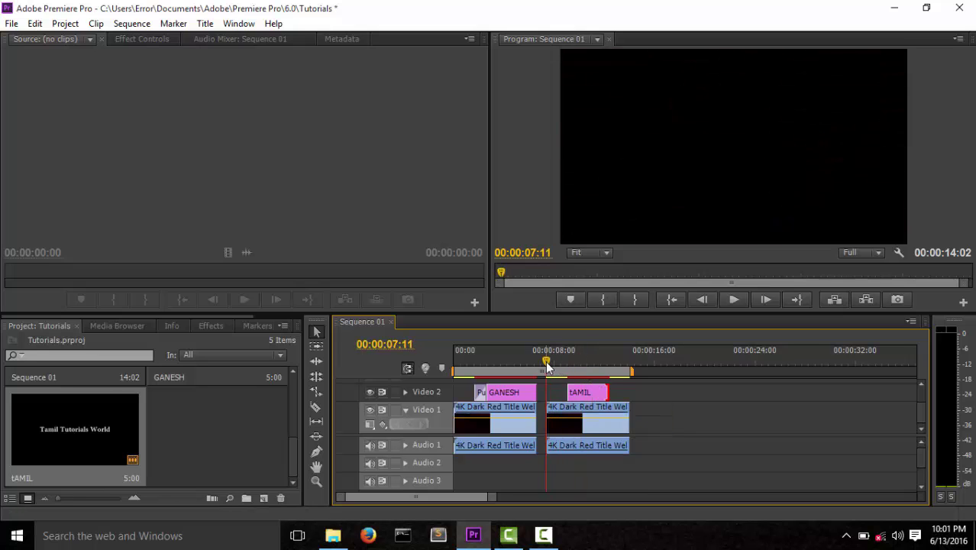
pyautogui.click(731, 300)
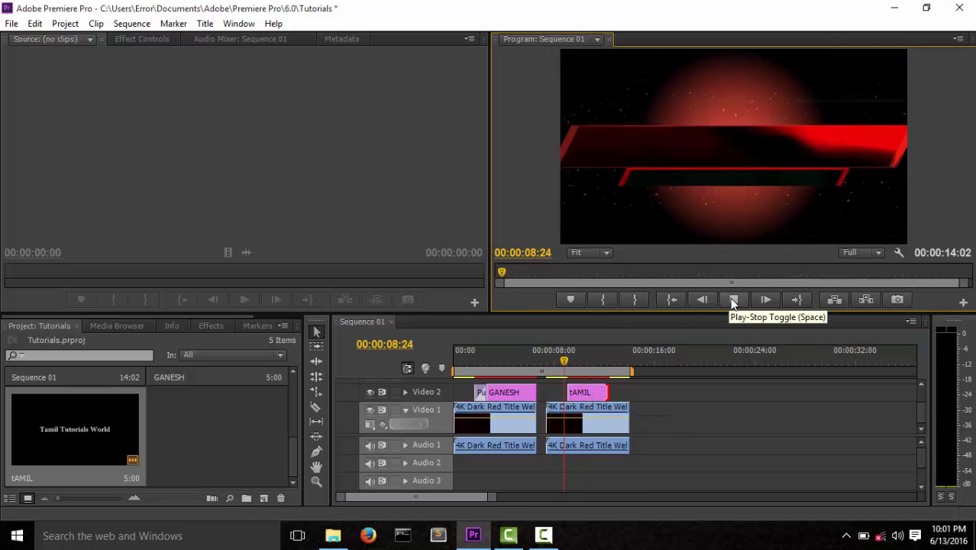
pyautogui.click(731, 299)
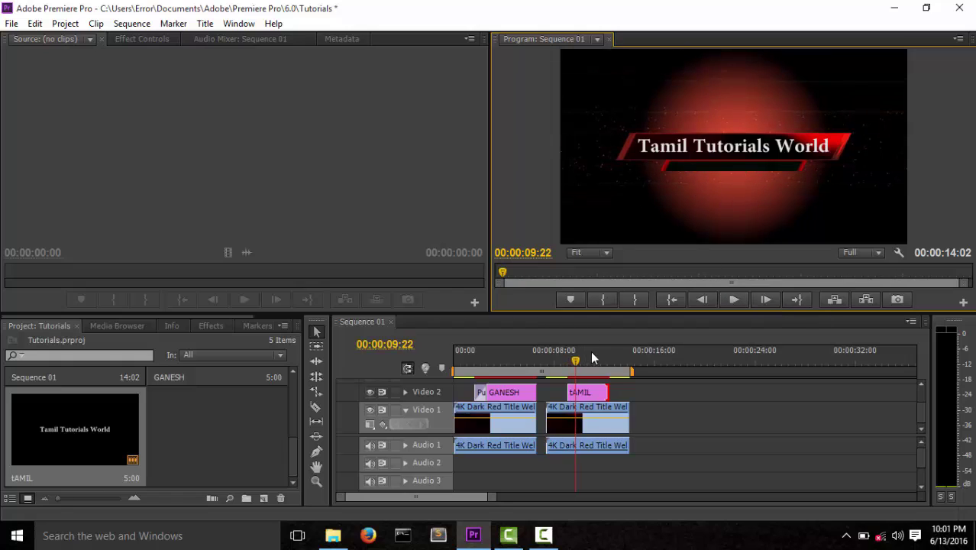
# Apply the Push slide transition to the start of the tAMIL title on Video 2.
pyautogui.click(212, 326)
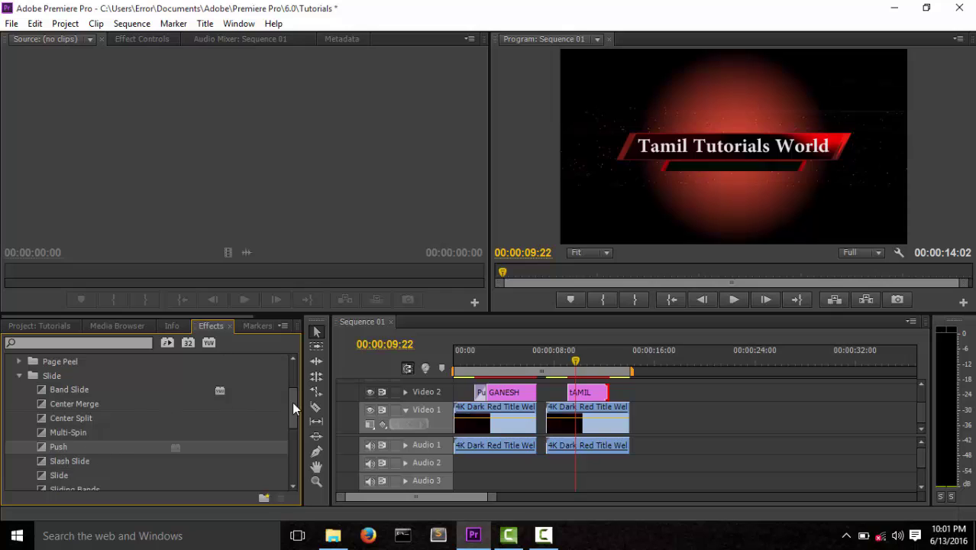
pyautogui.scroll(2, 292, 401)
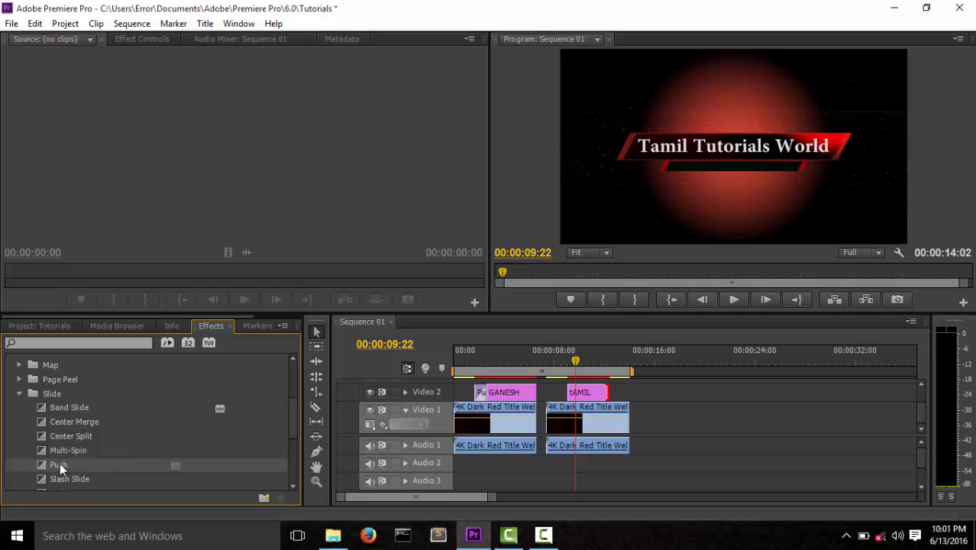
pyautogui.moveTo(60, 468); pyautogui.dragTo(445, 359)
# Move the second background clip and its title together against the end of the first clip and play the sequence from the start.
pyautogui.moveTo(710, 471); pyautogui.dragTo(565, 413)
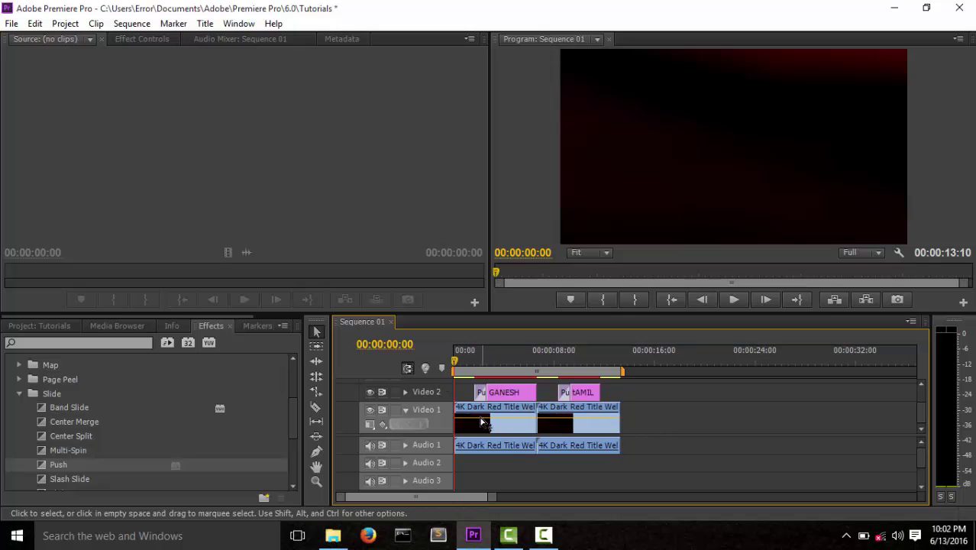
pyautogui.click(734, 300)
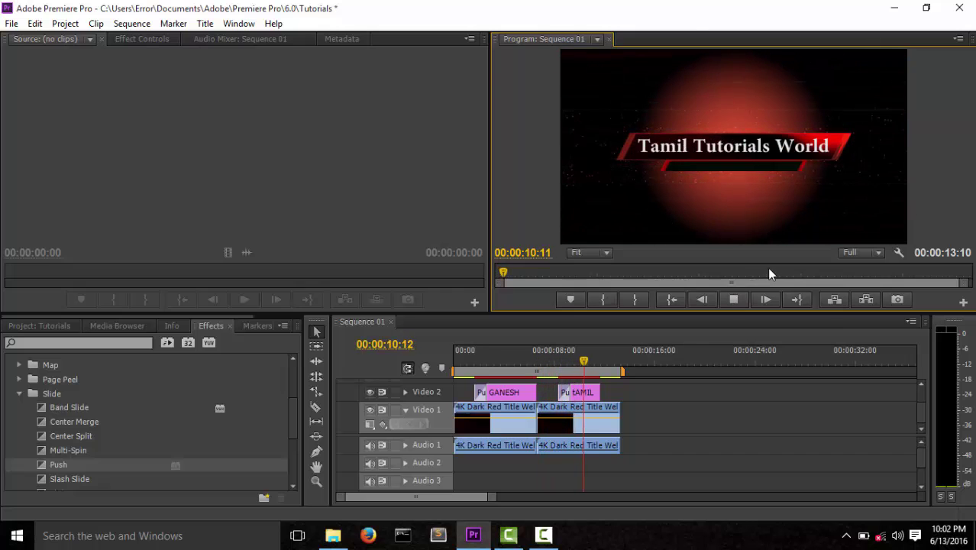
pyautogui.click(735, 302)
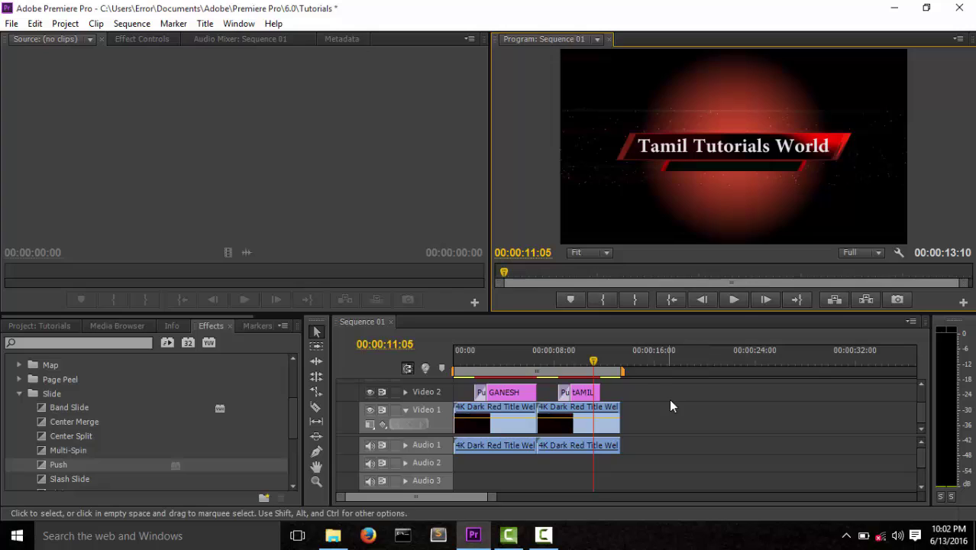